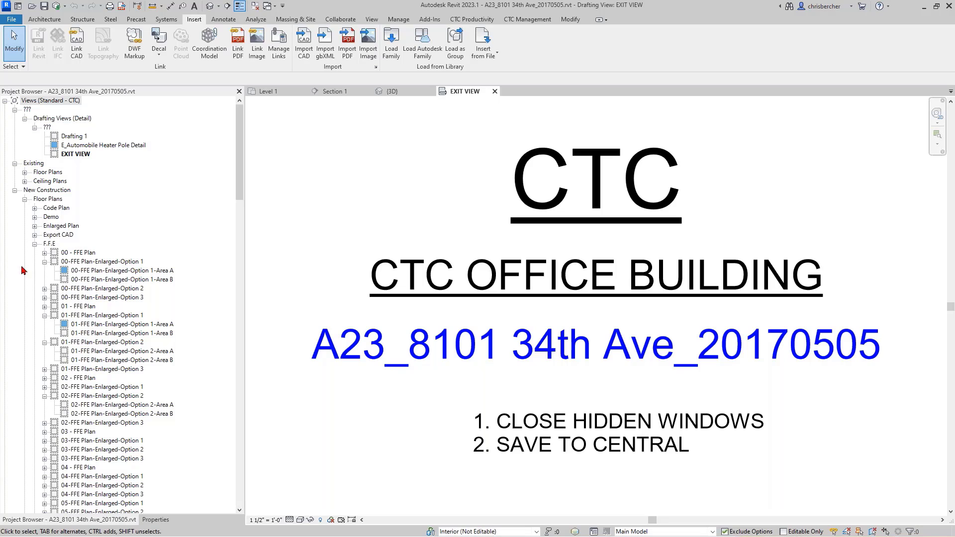
# Open the 00-FFE Plan-Enlarged-Option 1 floor plan and cancel the synchronize-with-central reminder.
pyautogui.click(114, 262)
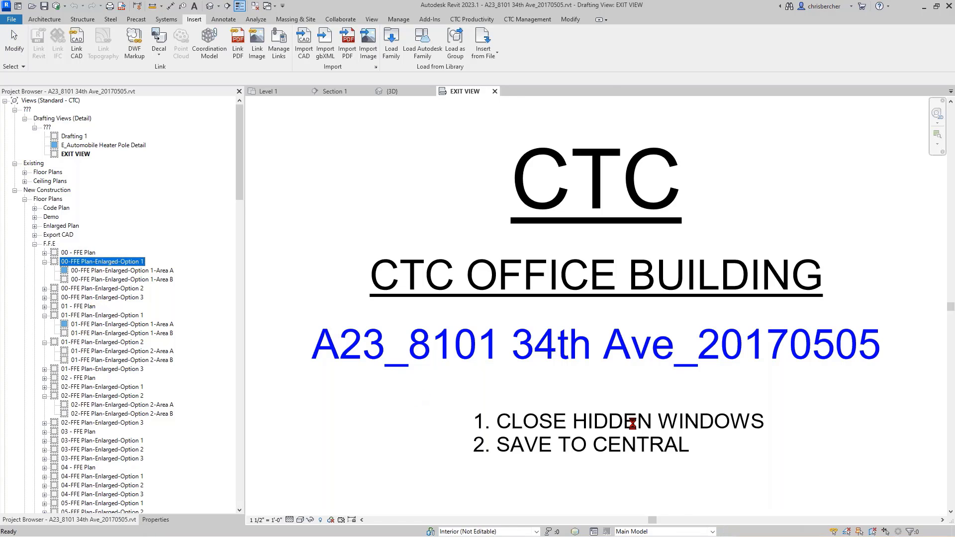
pyautogui.press('Return')
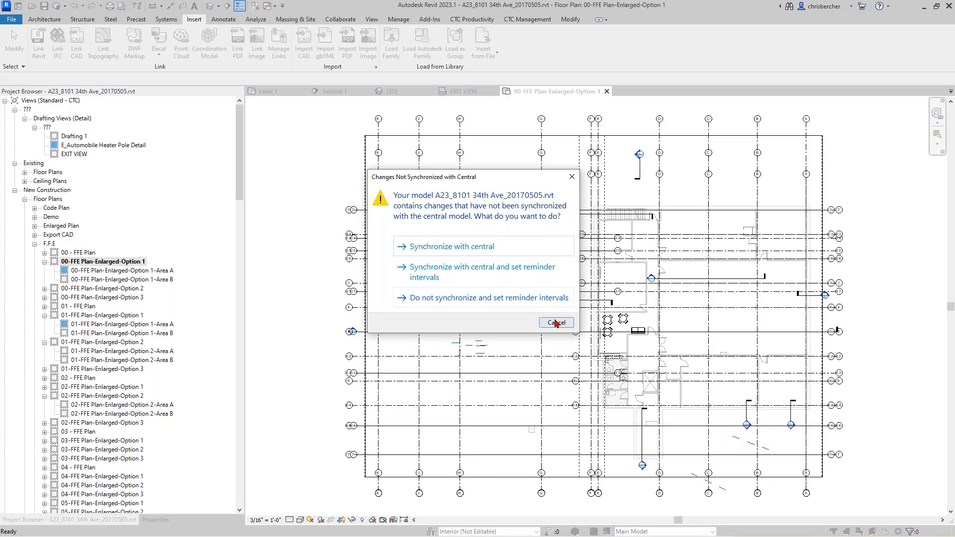
pyautogui.click(555, 322)
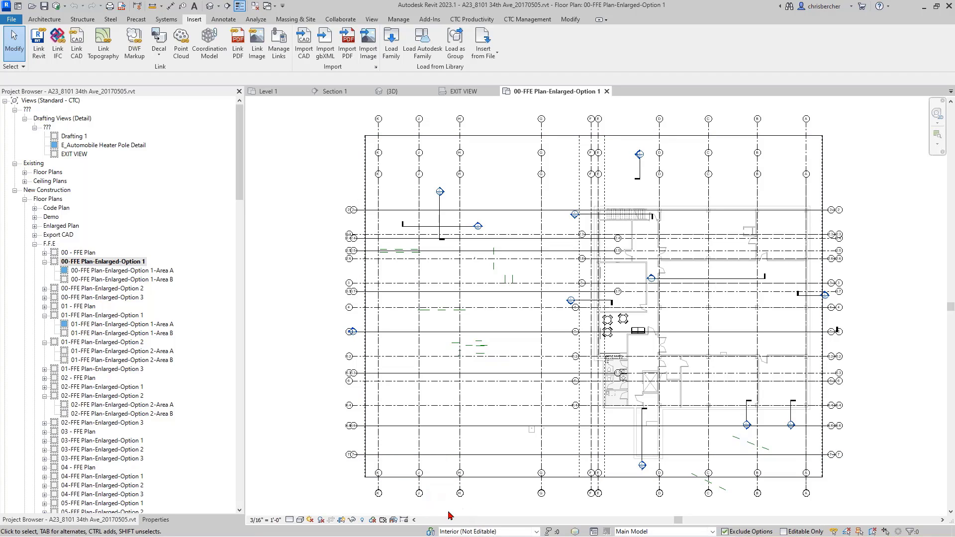
# Open Worksets from the status bar and enter the administrator passphrase to continue.
pyautogui.click(431, 532)
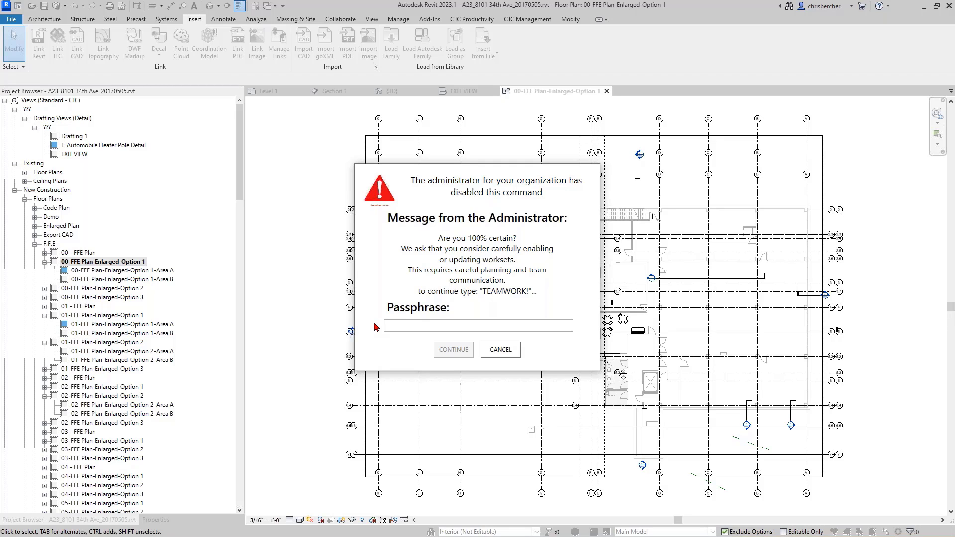
pyautogui.click(406, 323)
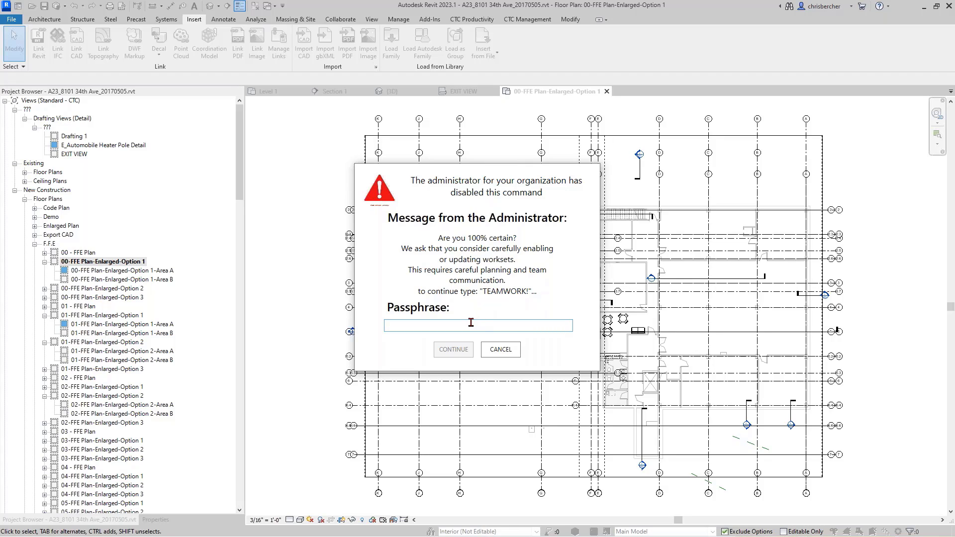
pyautogui.press('BackSpace')
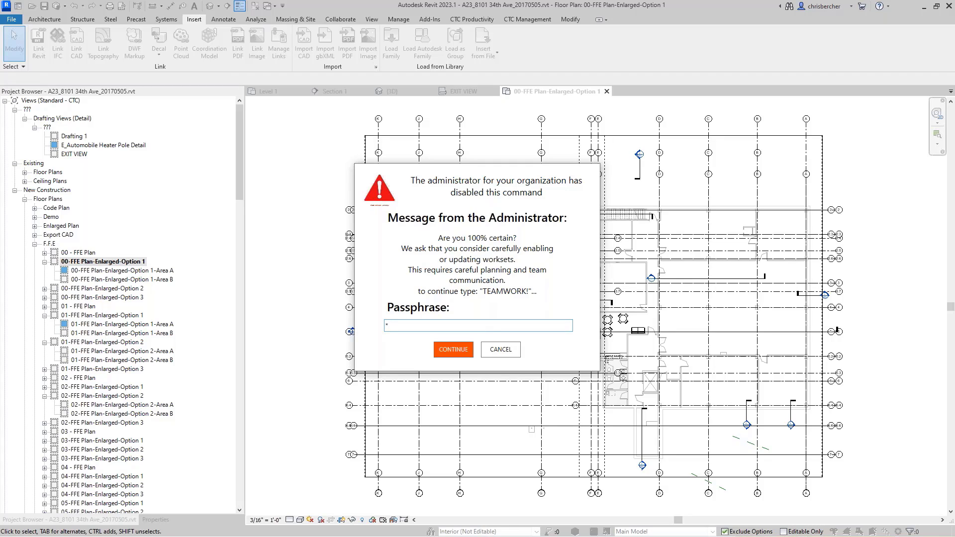
pyautogui.click(457, 348)
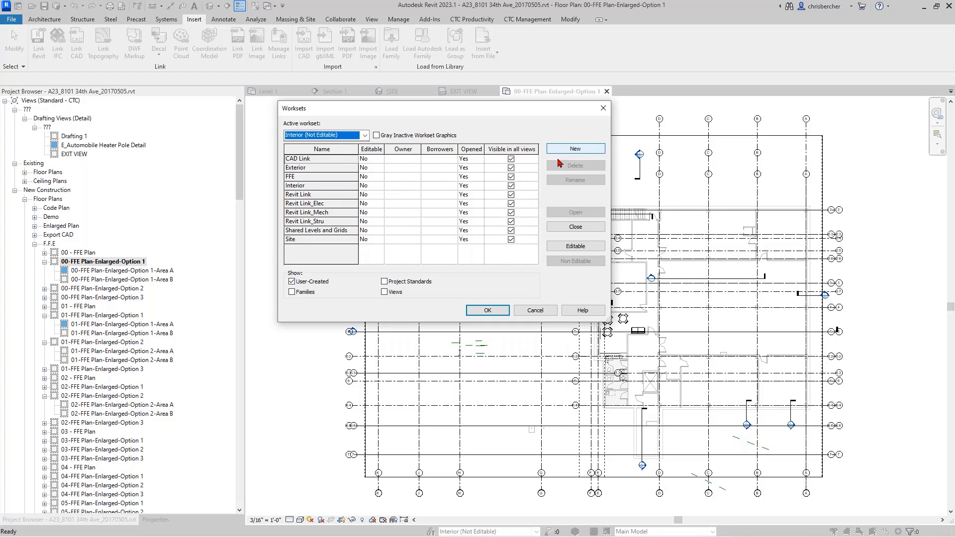
# Show Views, Project Standards and Families worksets, scroll through them, and close with OK.
pyautogui.click(488, 314)
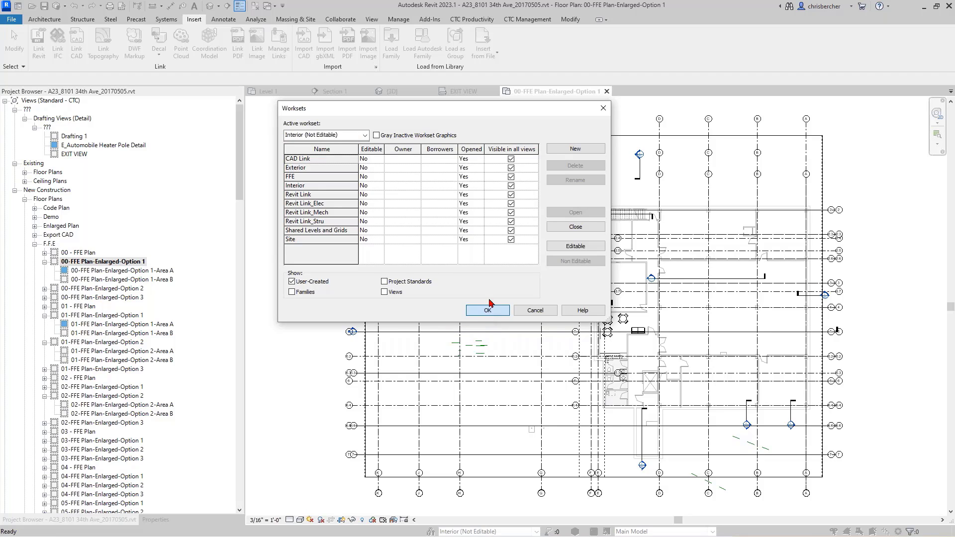
pyautogui.click(384, 293)
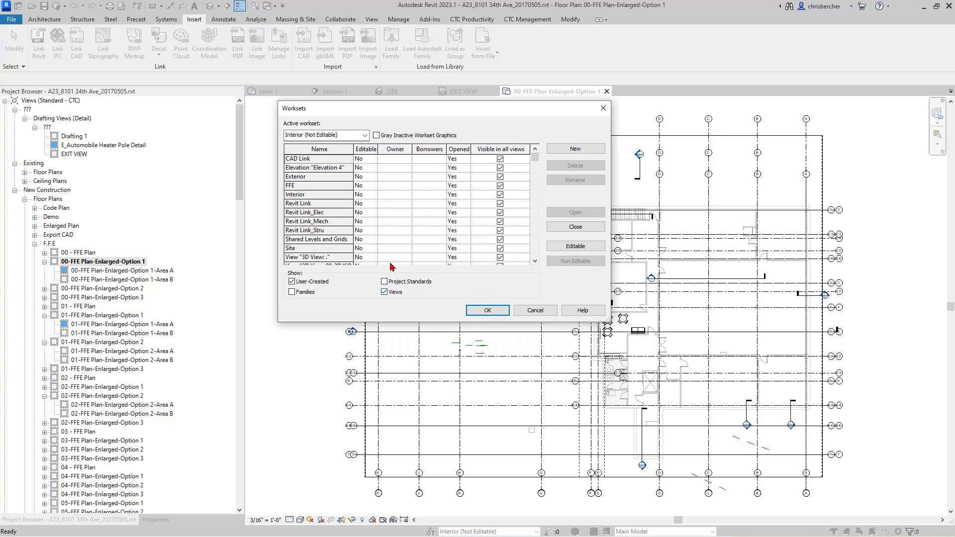
pyautogui.scroll(-2, 396, 186)
pyautogui.scroll(-8, 397, 187)
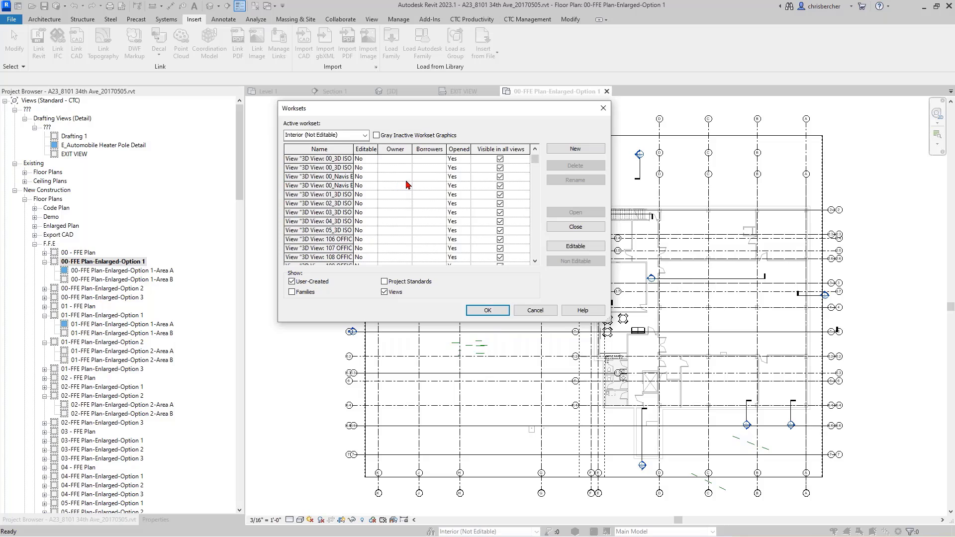
pyautogui.scroll(-4, 405, 185)
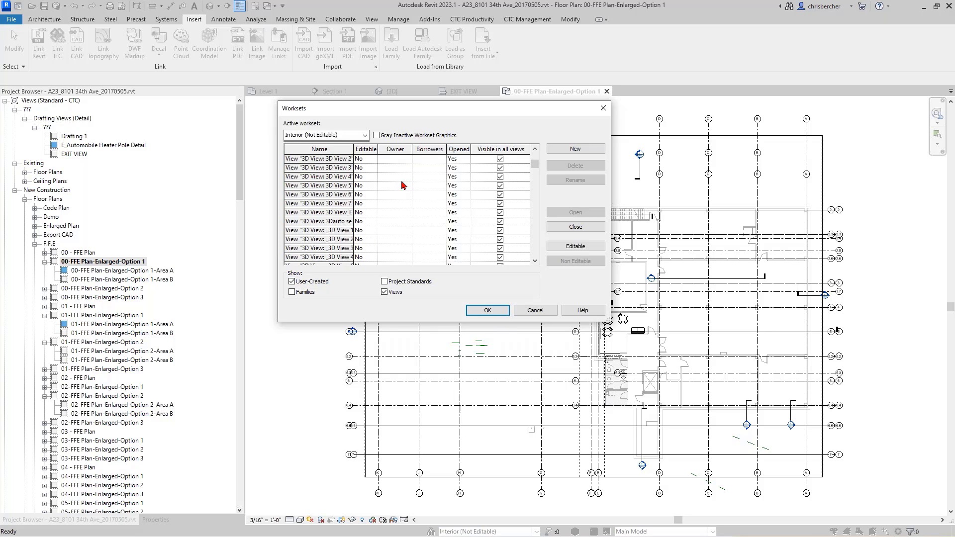
pyautogui.click(398, 281)
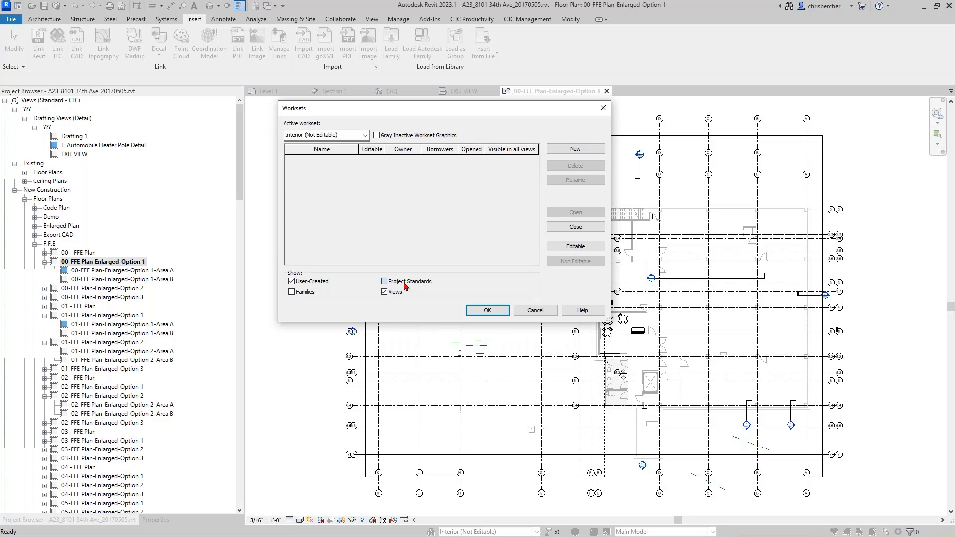
pyautogui.click(305, 293)
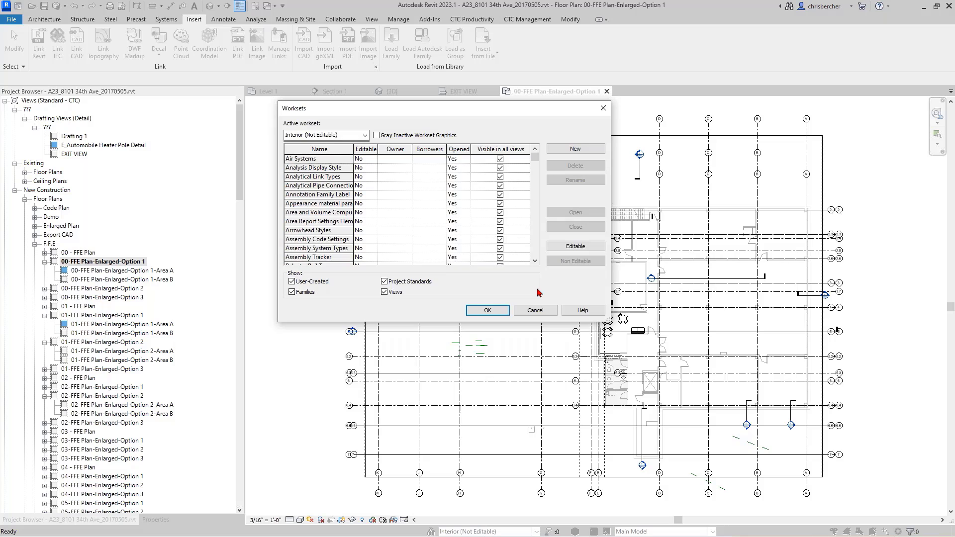
pyautogui.click(490, 314)
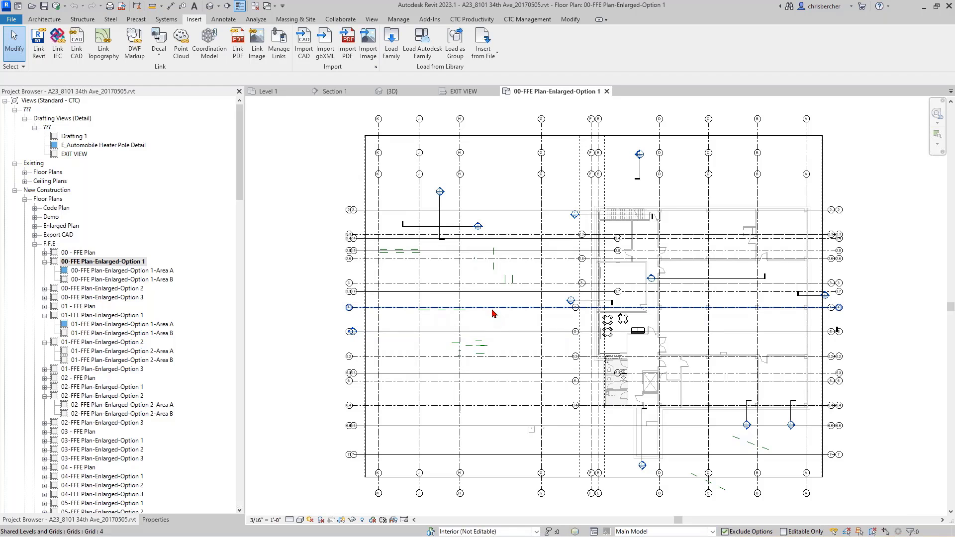
# Select grid 2.3 and pin it, accepting both 'Stop, Collaborate and Listen' administrator warnings.
pyautogui.click(506, 235)
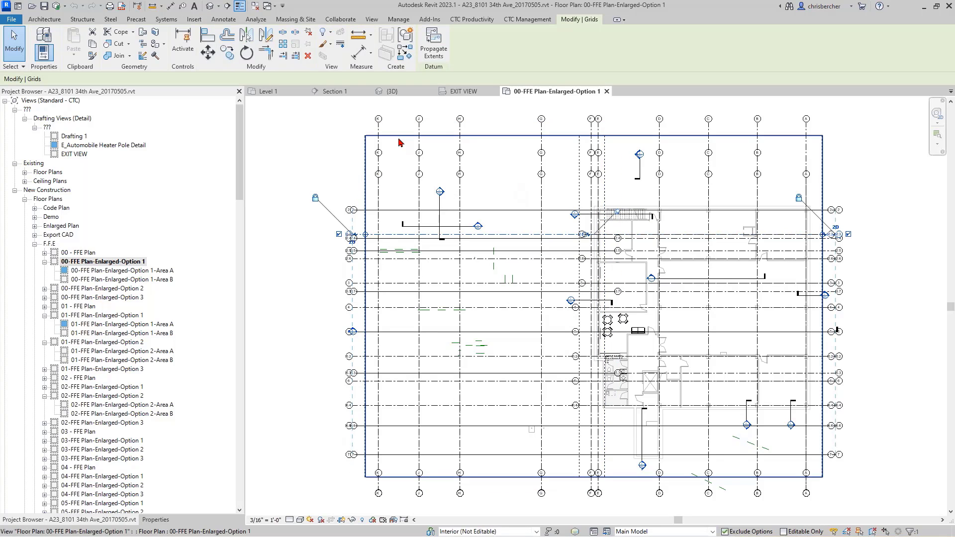
pyautogui.click(307, 33)
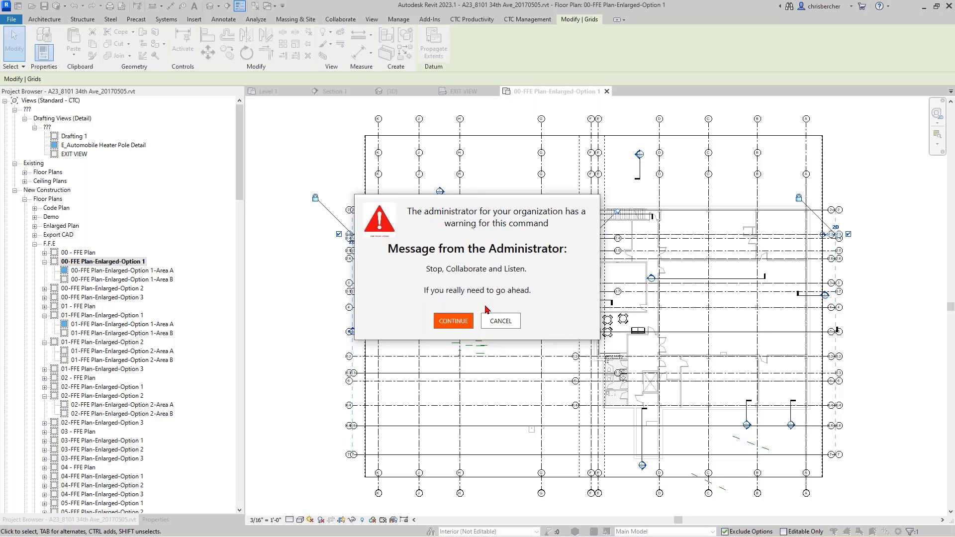
pyautogui.click(453, 321)
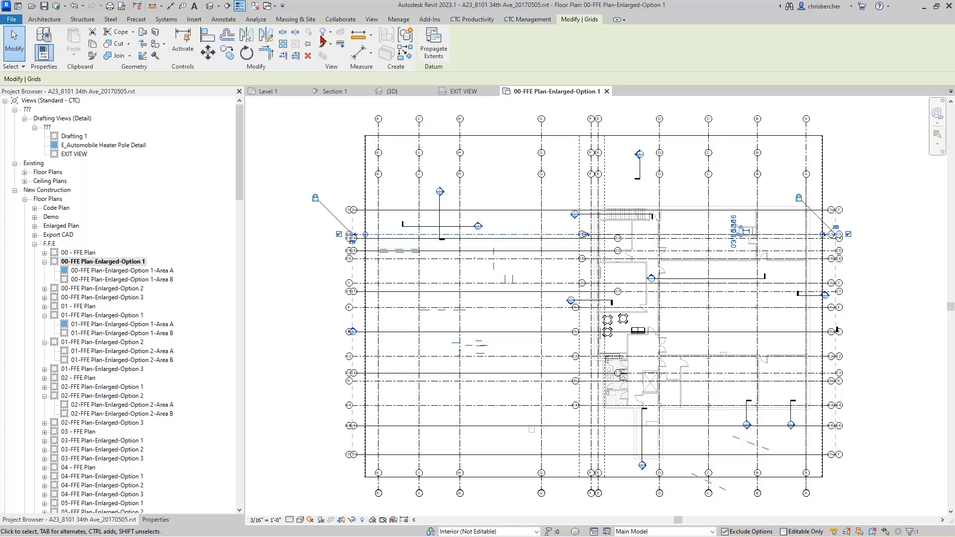
pyautogui.click(309, 45)
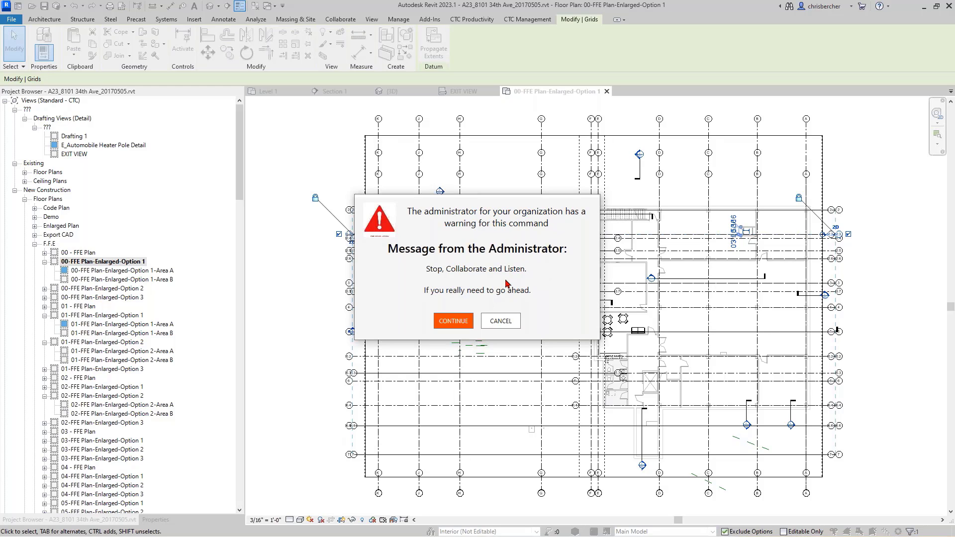
pyautogui.click(450, 320)
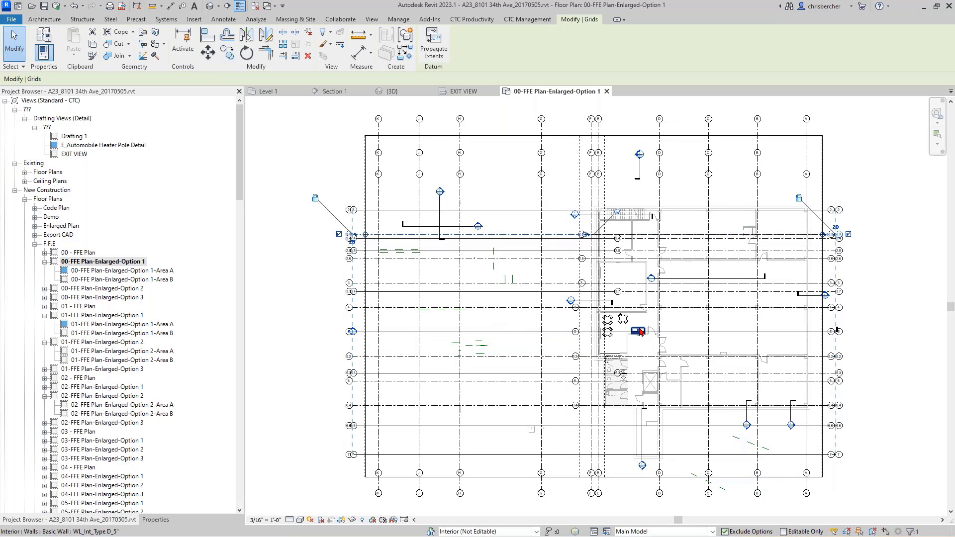
# Zoom and pan to the couch, select the round table with chairs, zoom out, and show the Insert commands.
pyautogui.scroll(1, 639, 332)
pyautogui.scroll(2, 639, 331)
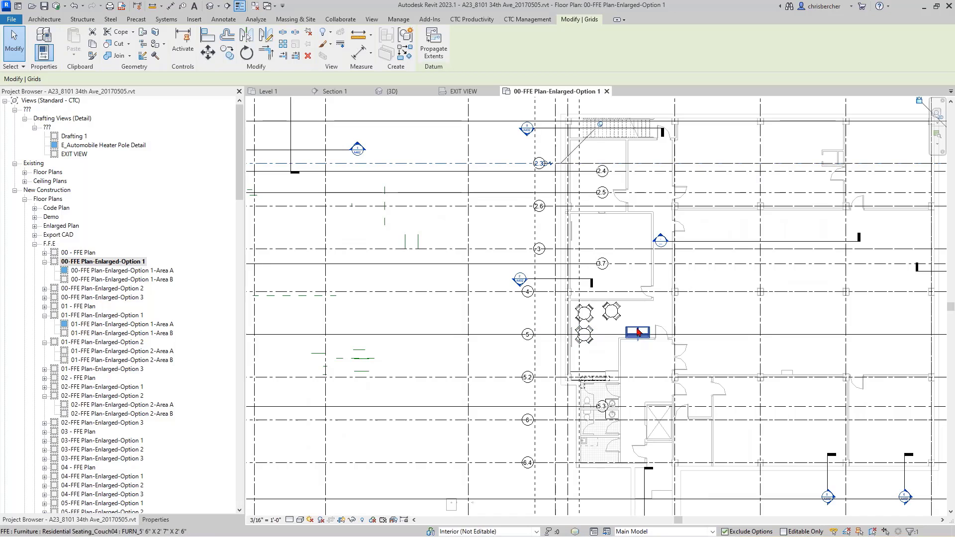
pyautogui.moveTo(436, 314); pyautogui.dragTo(480, 331, button='middle')
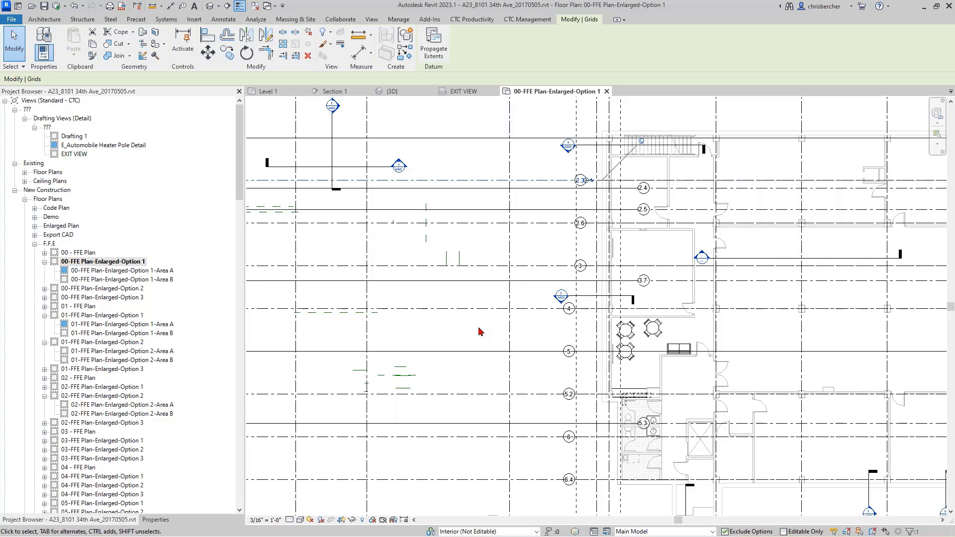
pyautogui.click(654, 330)
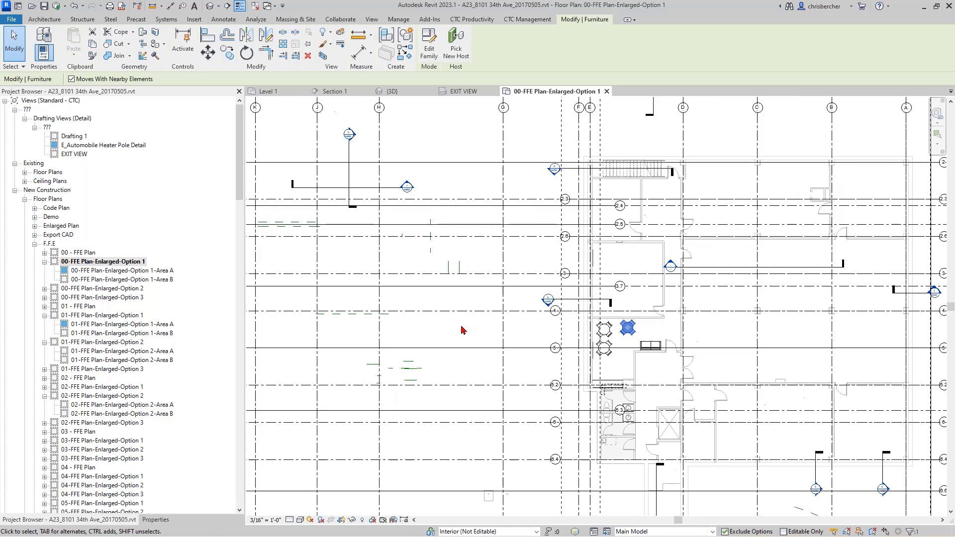
pyautogui.scroll(-1, 461, 330)
pyautogui.click(485, 253)
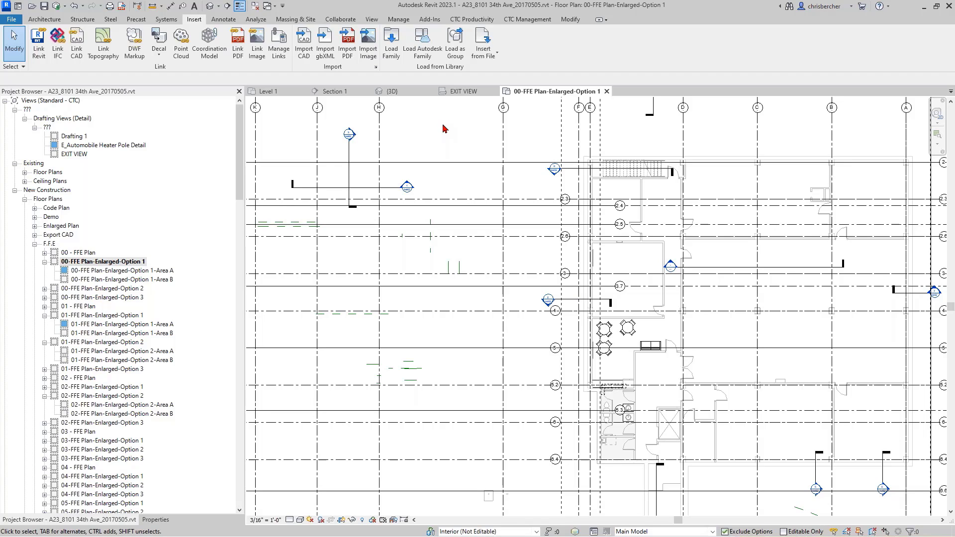
# Try Import CAD and acknowledge the administrator's 'command disabled' message.
pyautogui.moveTo(349, 122); pyautogui.dragTo(353, 123, button='middle')
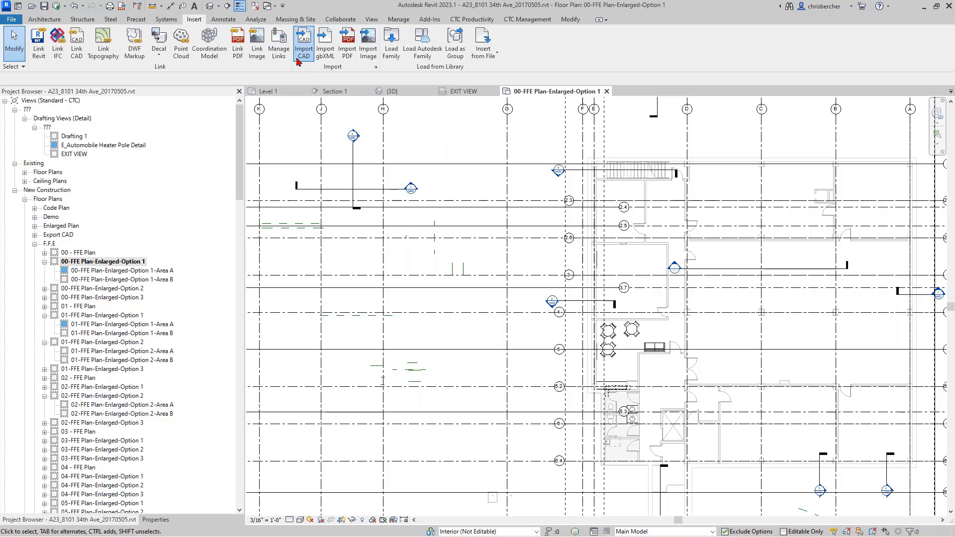
pyautogui.click(303, 50)
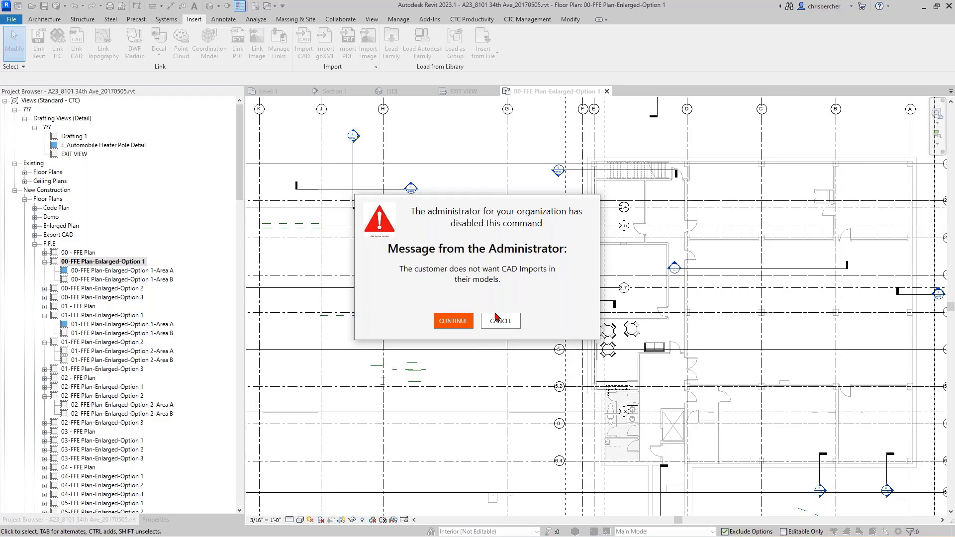
pyautogui.click(454, 321)
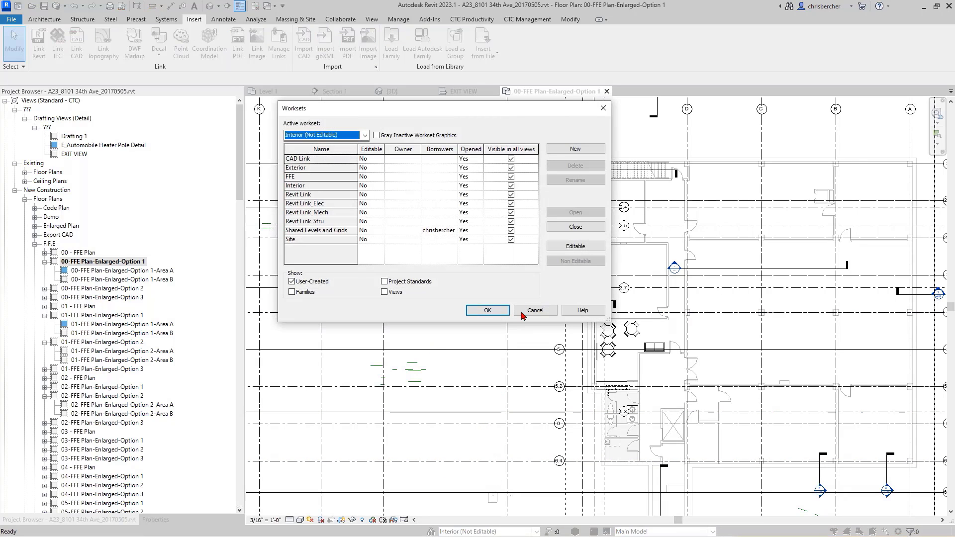
# Cancel the Worksets dialog, leaving the Shared Levels and Grids borrowing unchanged.
pyautogui.click(521, 313)
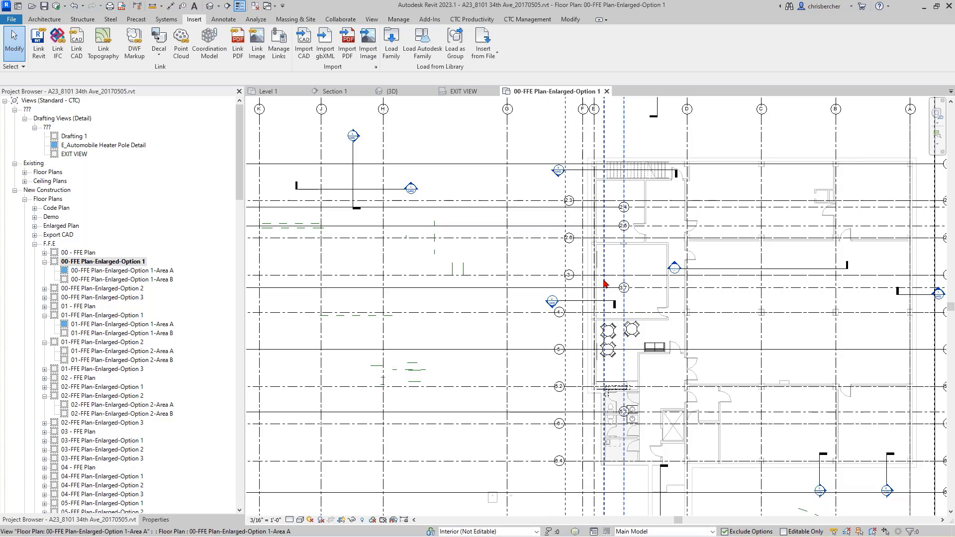
# Select grid 3 and unpin it past the administrator warning, then clear the selection.
pyautogui.click(450, 201)
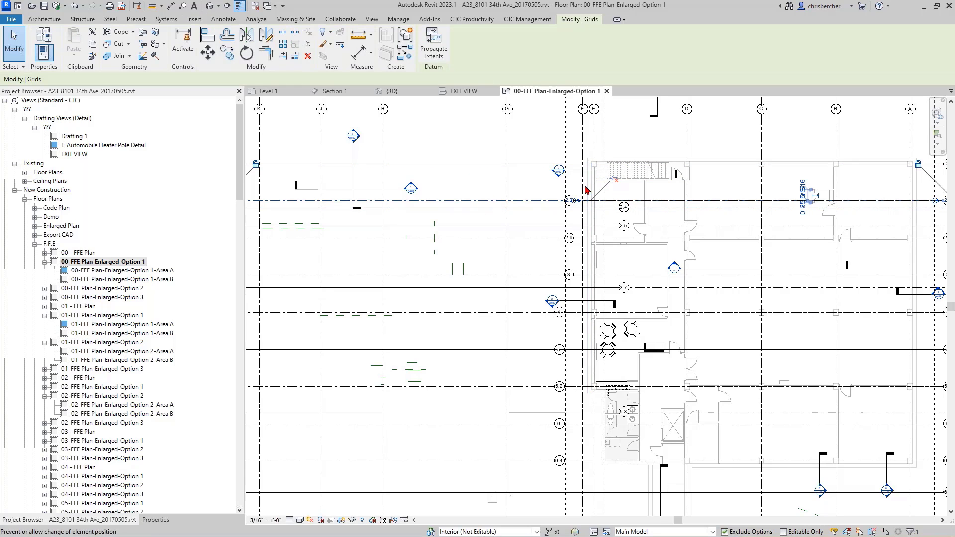
pyautogui.click(486, 275)
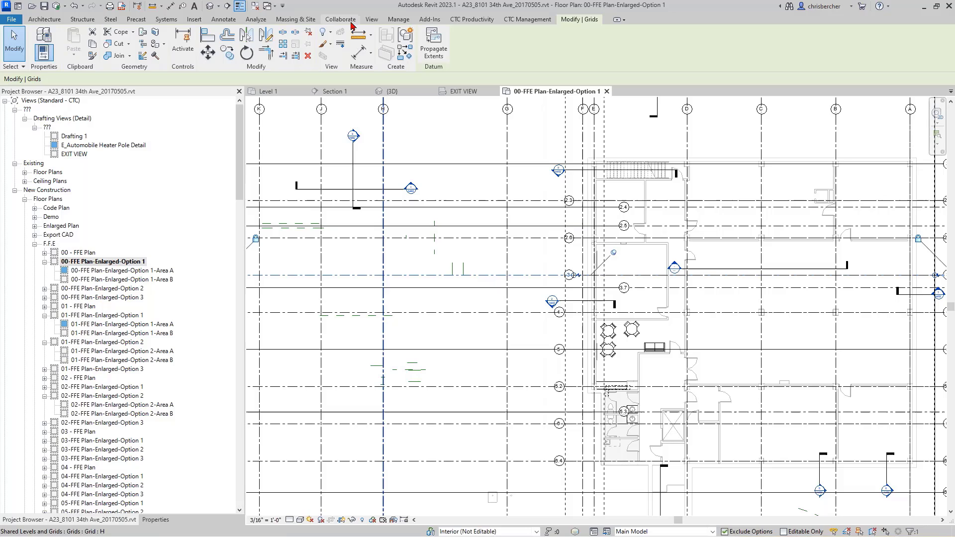
pyautogui.click(308, 33)
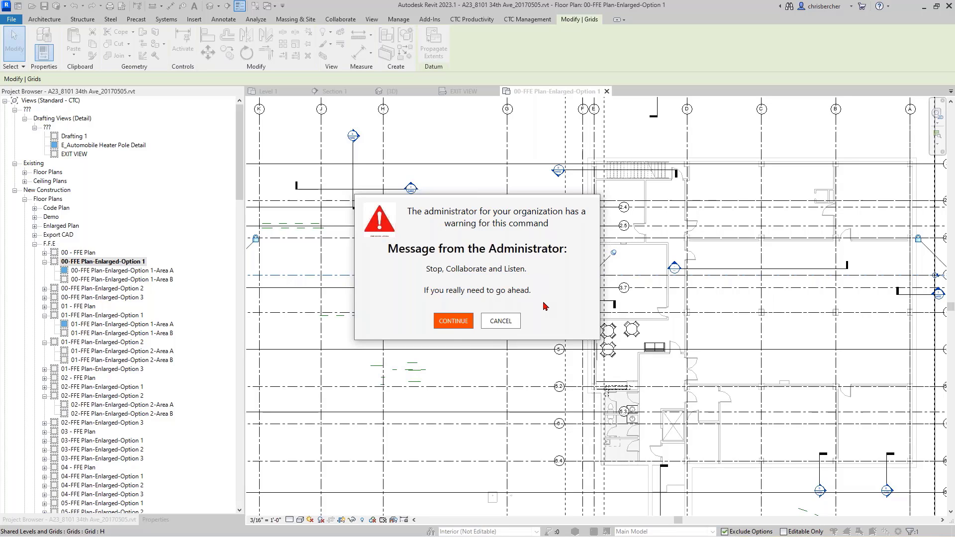
pyautogui.click(462, 329)
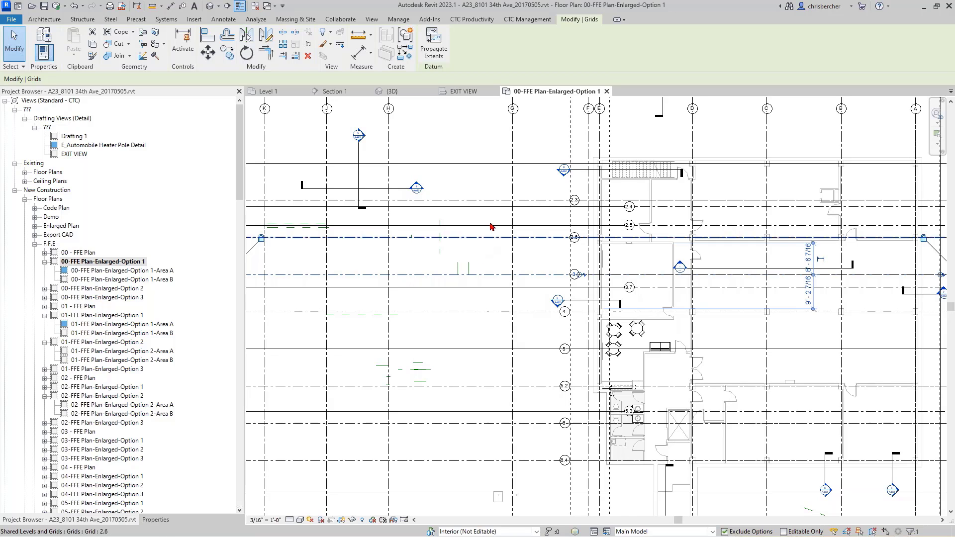
pyautogui.click(472, 183)
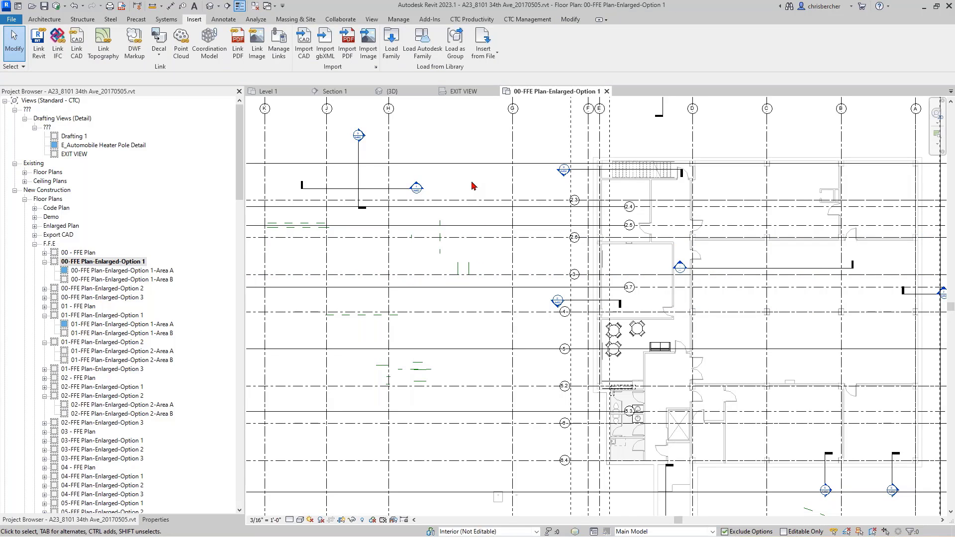
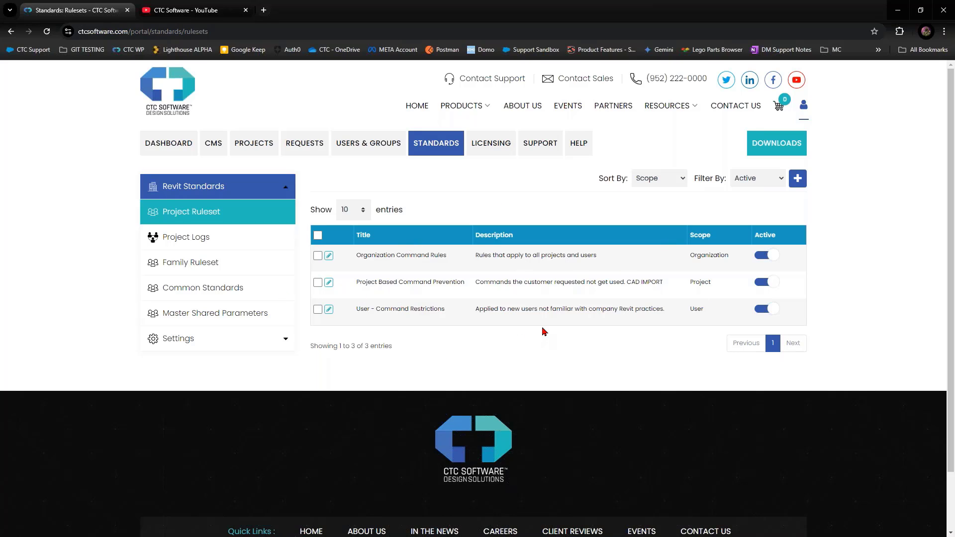
# Keep the rulesets sorted by Scope and filtered to Active, then start a new ruleset.
pyautogui.click(666, 180)
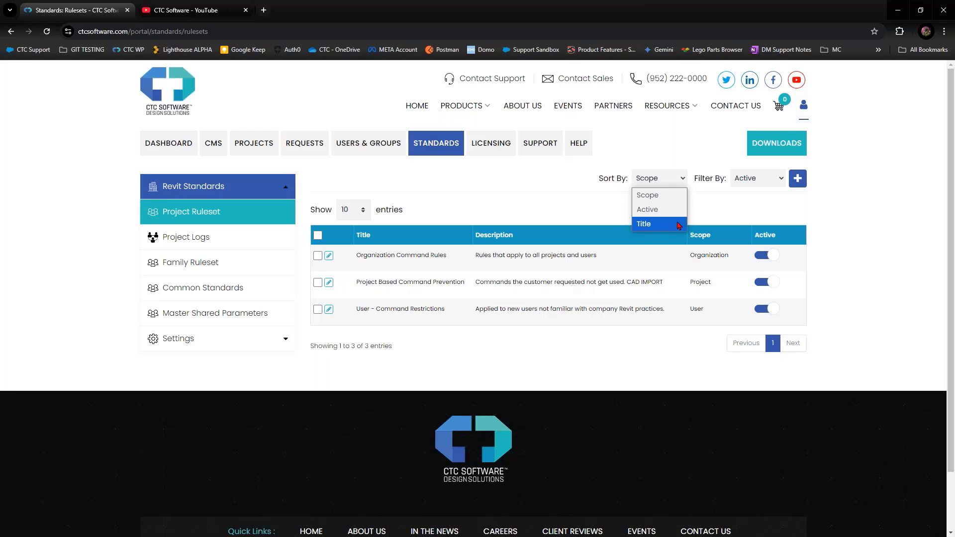
pyautogui.click(724, 208)
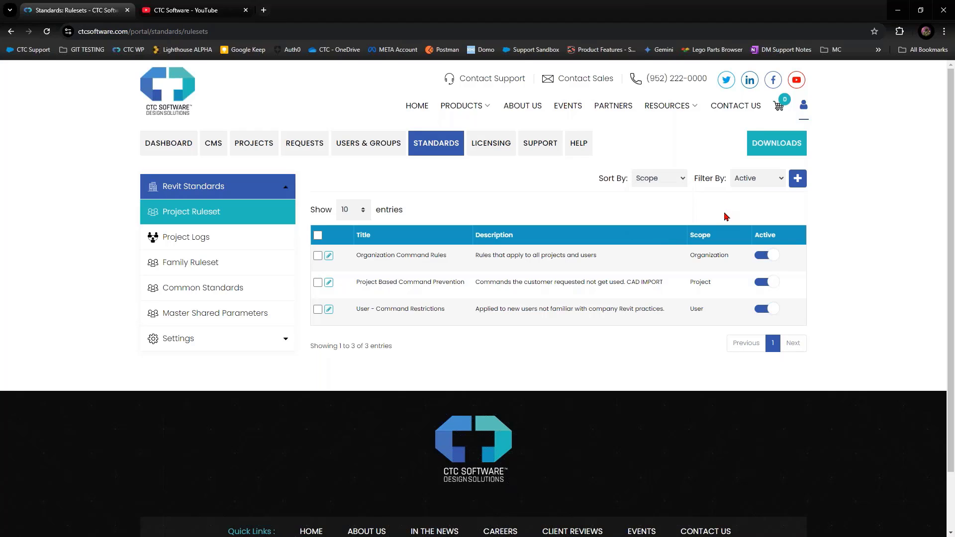
pyautogui.click(752, 178)
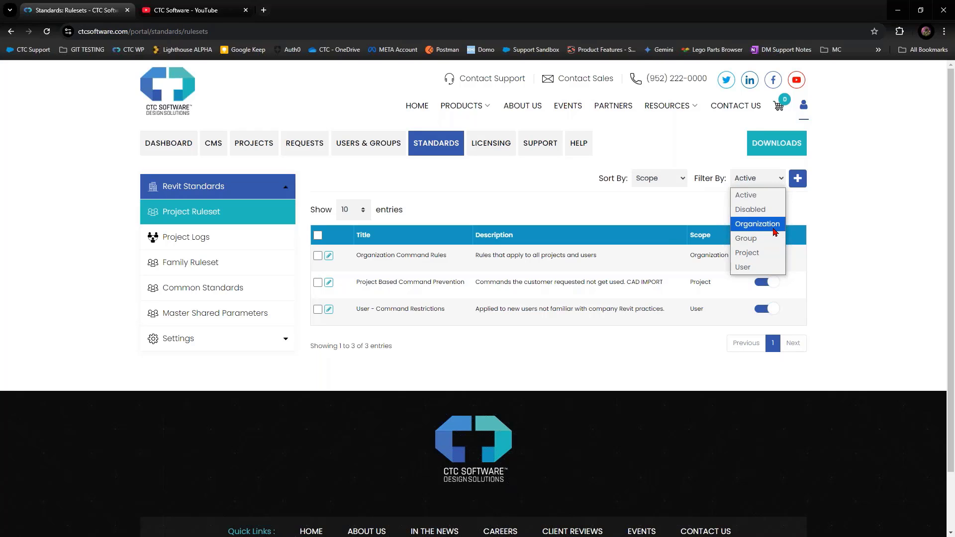
pyautogui.click(851, 221)
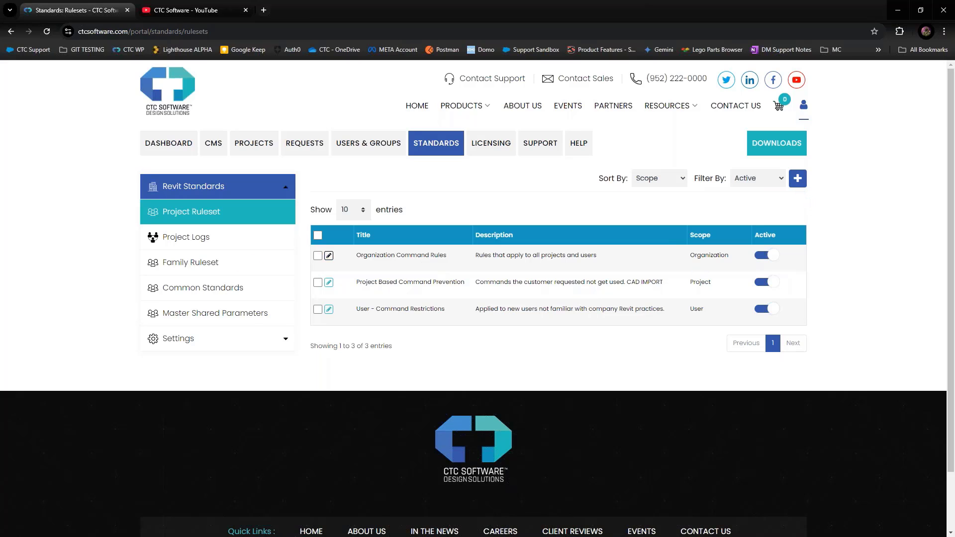
pyautogui.click(799, 180)
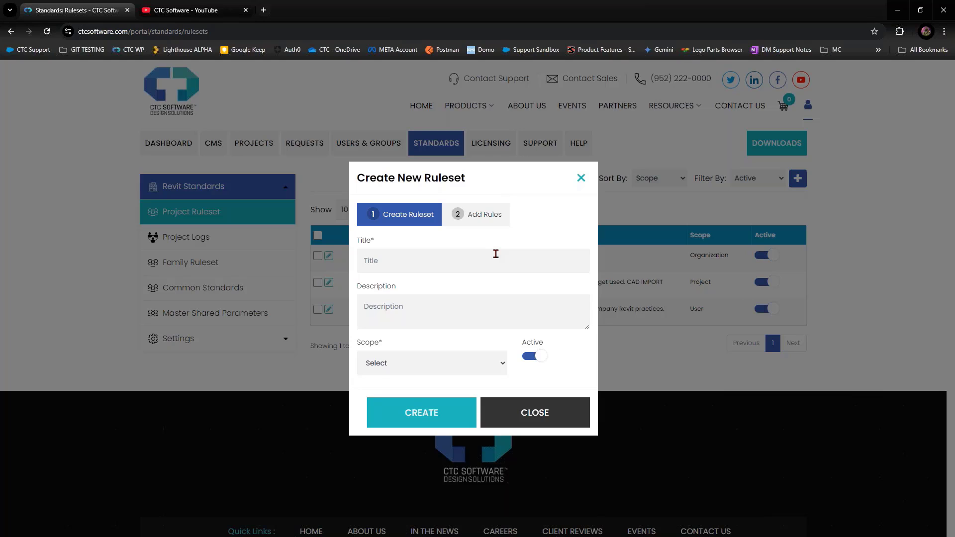
# Title the new ruleset 'Modeling Best Practices'.
pyautogui.write('Modeling Best Practive')
pyautogui.press('BackSpace')
pyautogui.press('BackSpace')
pyautogui.write('ces')
# Enter the ruleset description 'Keeps things from being deleted'.
pyautogui.click(443, 306)
pyautogui.write('Helps')
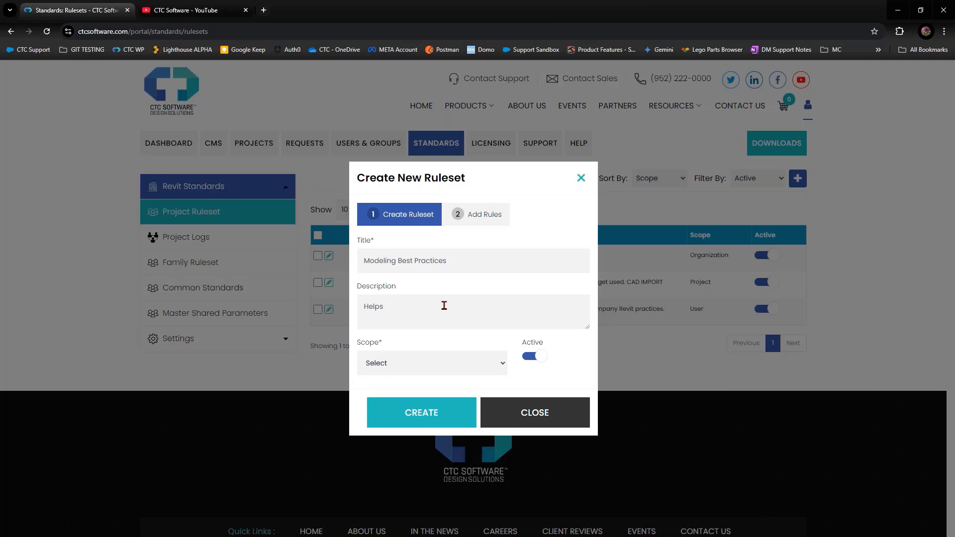
pyautogui.press('BackSpace')
pyautogui.press('BackSpace')
pyautogui.press('BackSpace')
pyautogui.press('BackSpace')
pyautogui.press('BackSpace')
pyautogui.press('BackSpace')
pyautogui.write('Keep things')
pyautogui.click(381, 306)
pyautogui.write('s')
pyautogui.click(430, 305)
pyautogui.write('from being deleted')
pyautogui.click(506, 358)
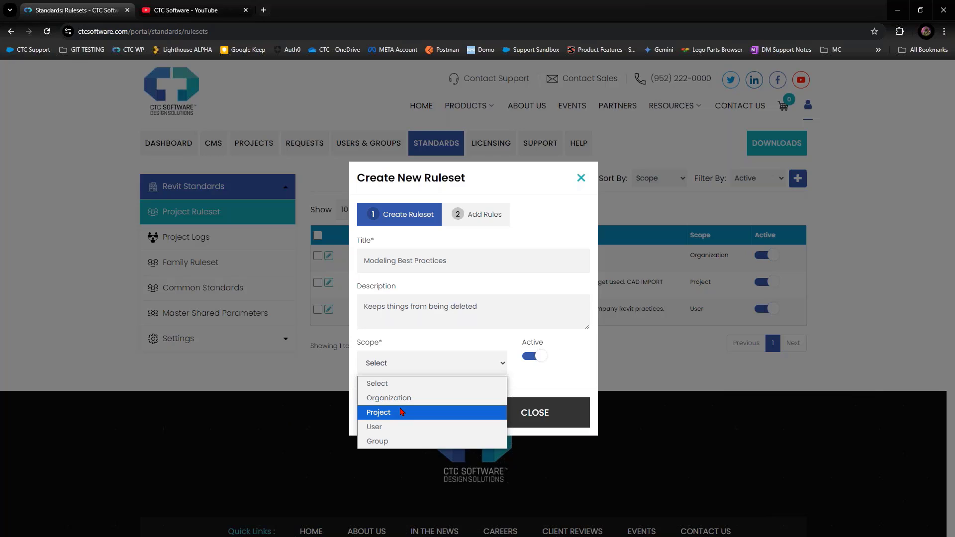
# Give the ruleset Organization scope and create it.
pyautogui.click(569, 383)
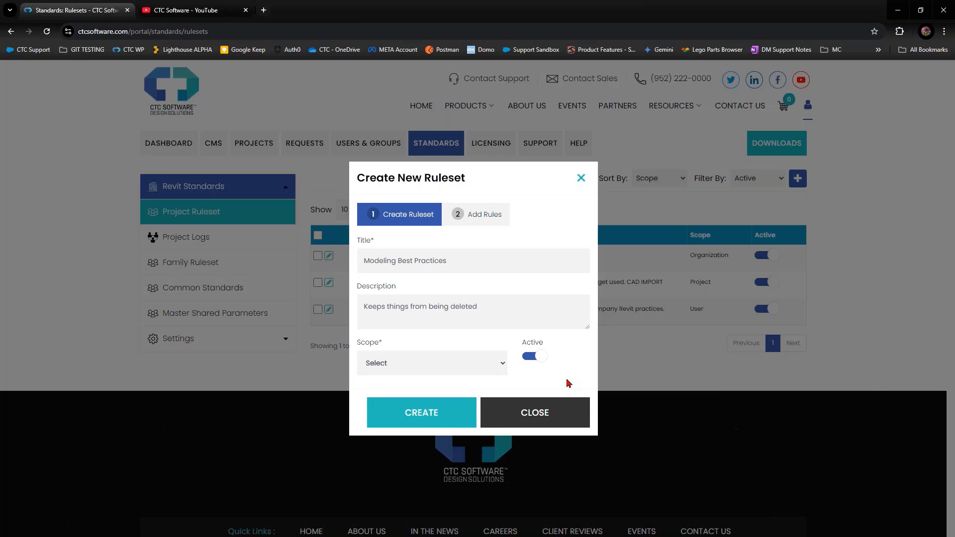
pyautogui.click(445, 363)
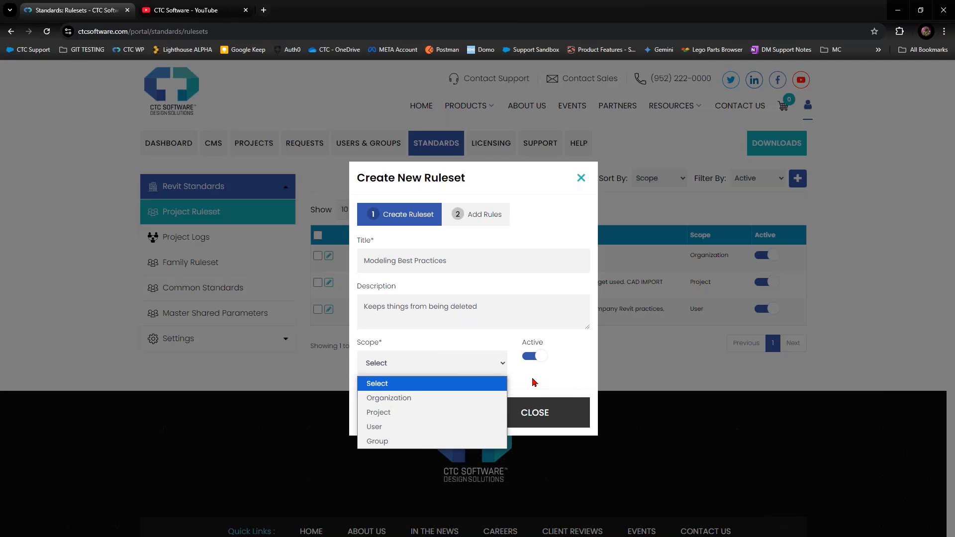
pyautogui.click(486, 397)
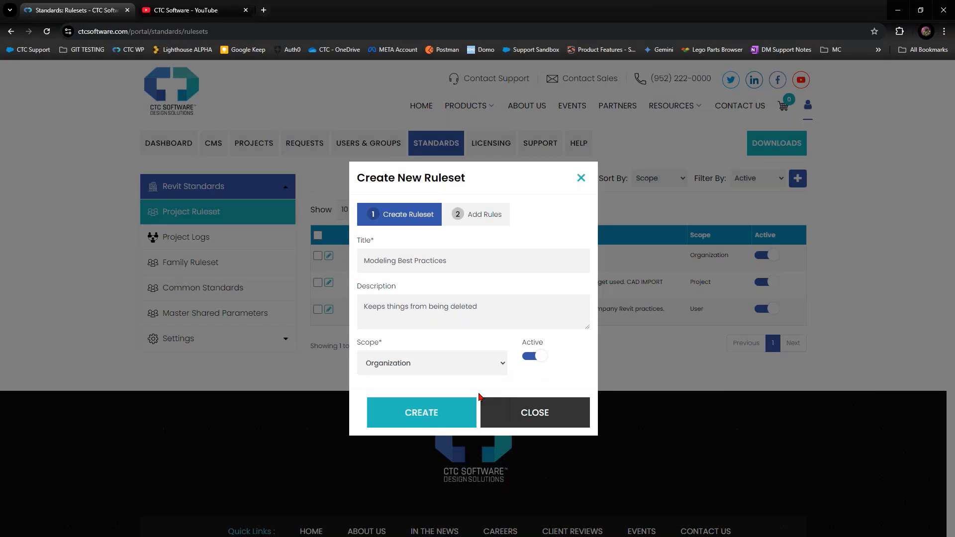
pyautogui.click(434, 415)
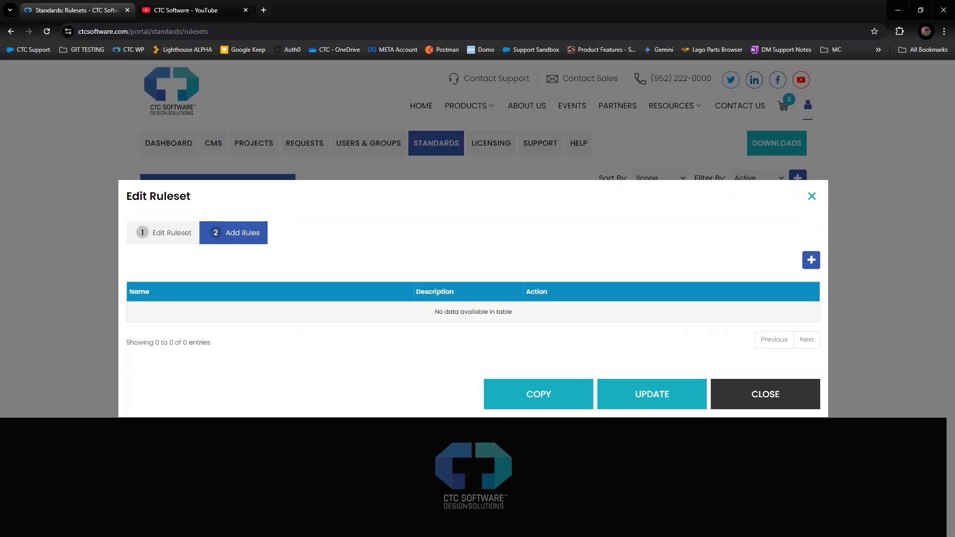
# Add a rule named 'Command - Delete - Floors' targeting Commands and open its criteria.
pyautogui.click(810, 260)
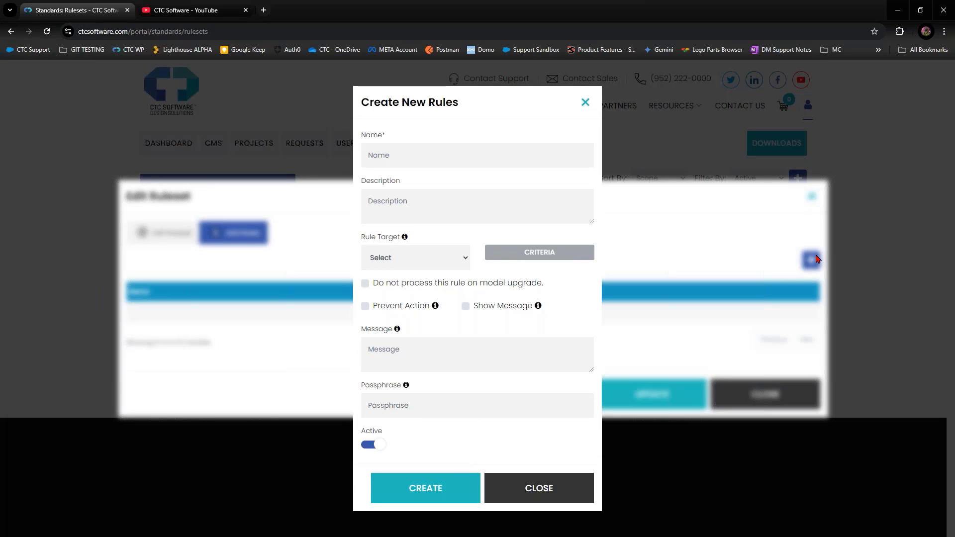
pyautogui.click(512, 150)
pyautogui.write('Command - Delete - Floors')
pyautogui.click(427, 258)
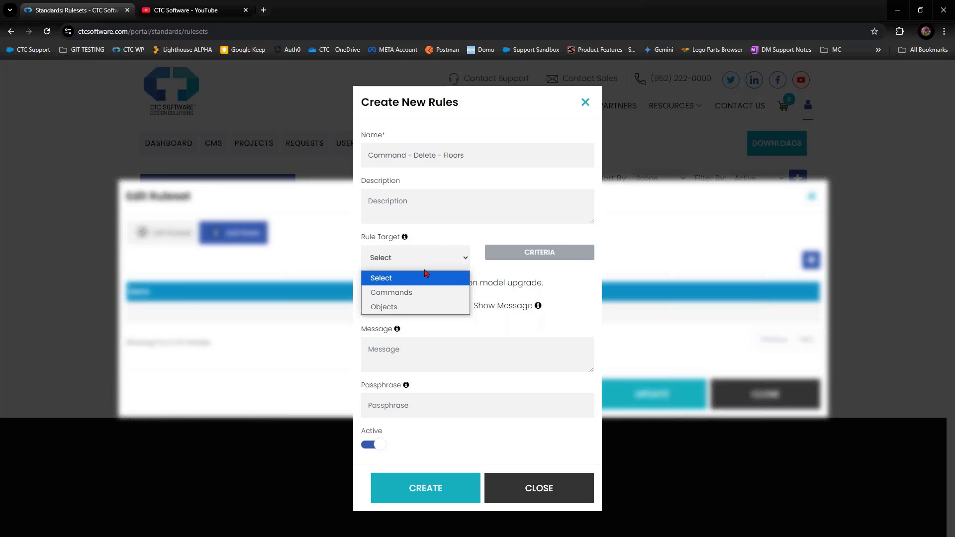
pyautogui.click(427, 210)
pyautogui.moveTo(501, 156); pyautogui.dragTo(367, 174)
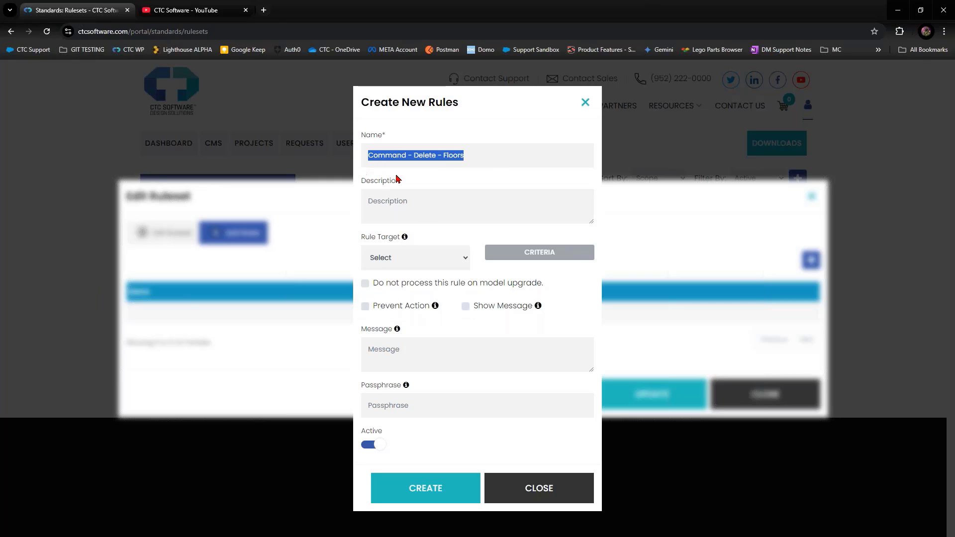
pyautogui.click(428, 250)
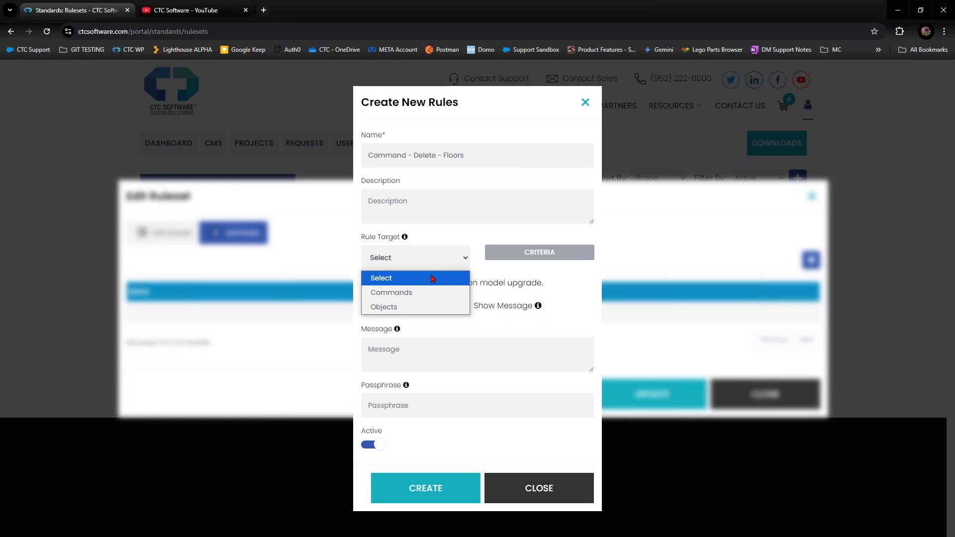
pyautogui.click(415, 292)
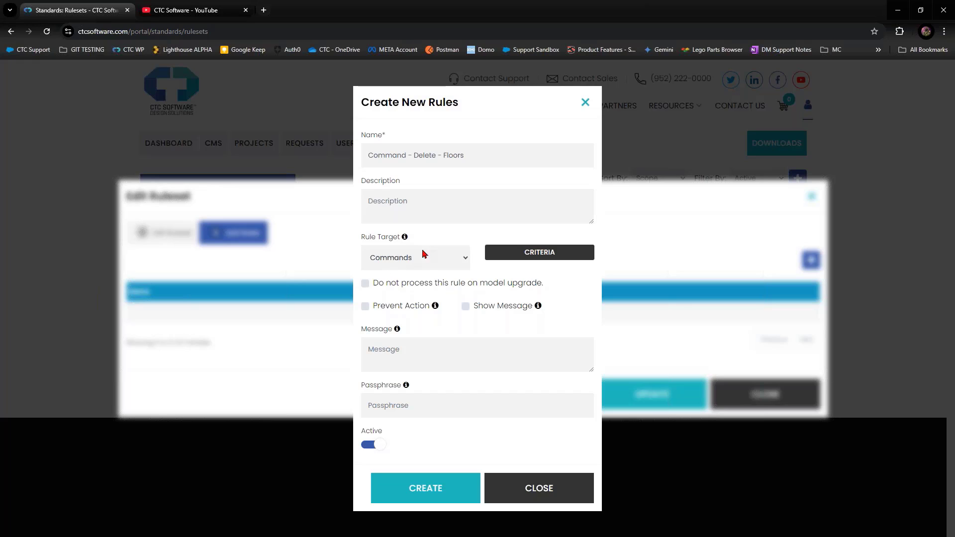
pyautogui.click(530, 257)
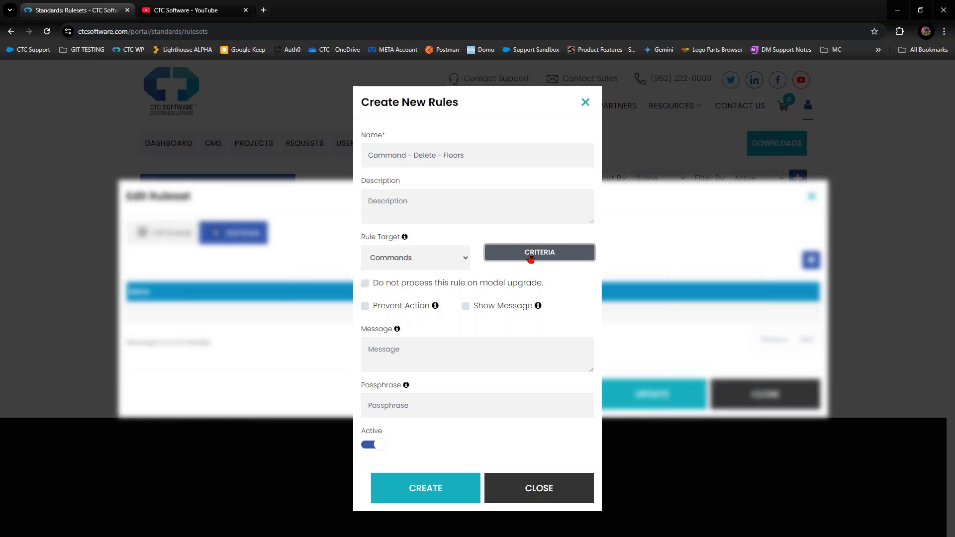
pyautogui.click(530, 257)
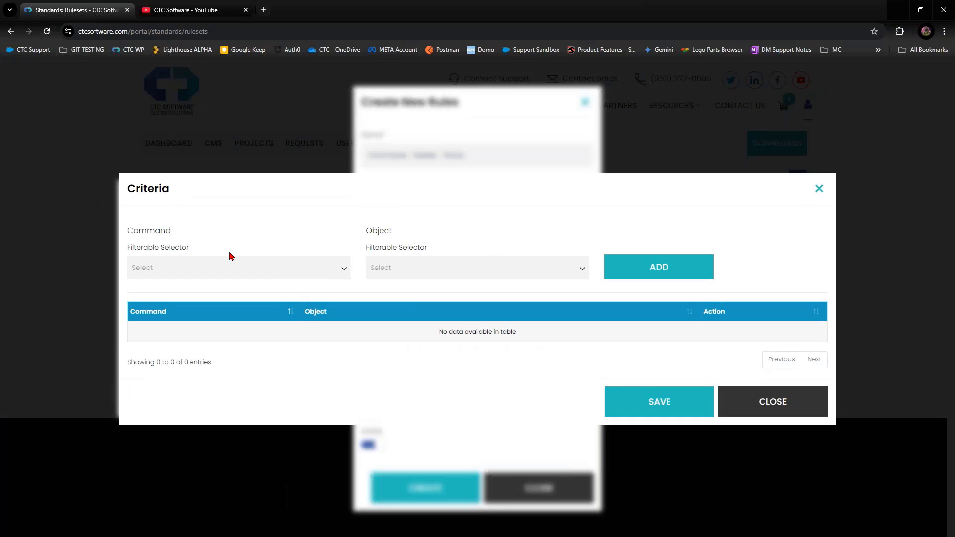
# Choose Delete as the command the rule restricts.
pyautogui.click(236, 267)
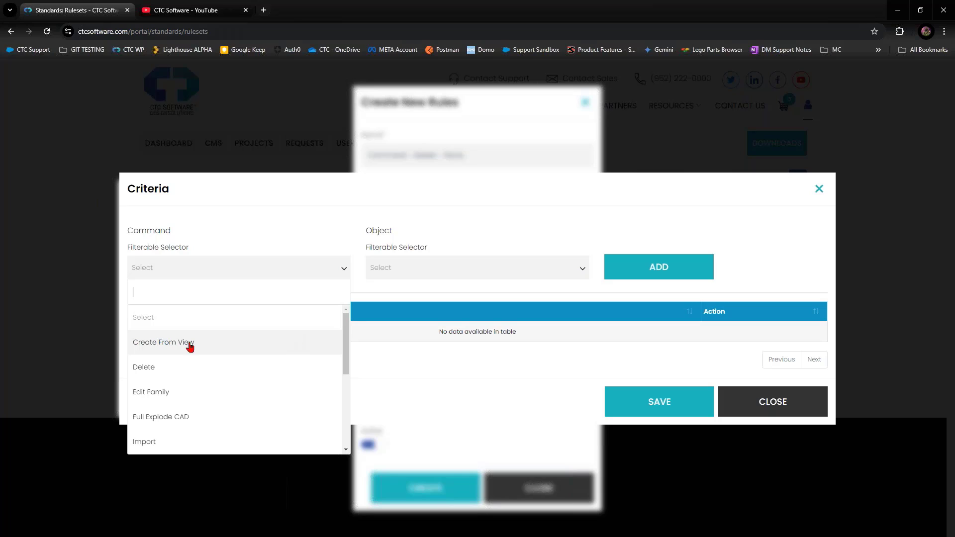
pyautogui.scroll(-1, 164, 391)
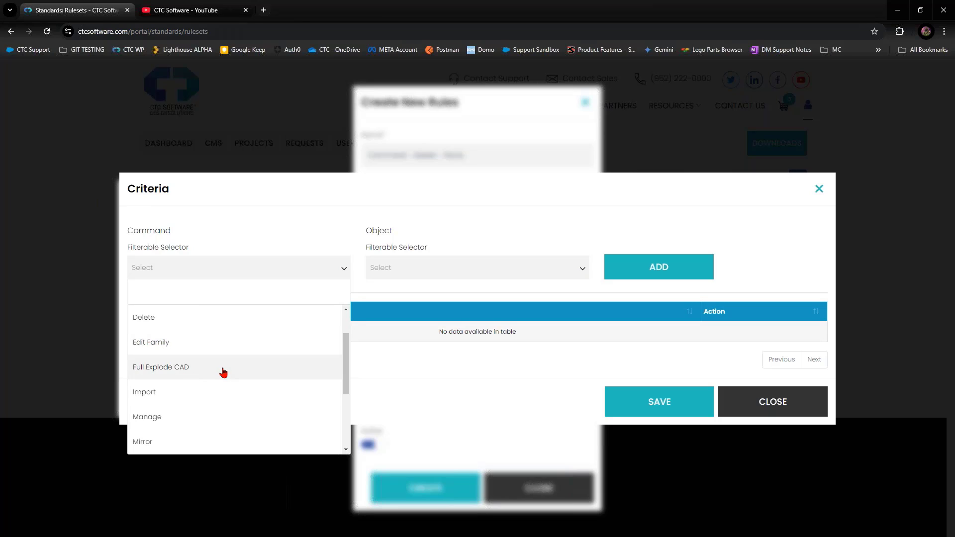
pyautogui.scroll(-1, 220, 365)
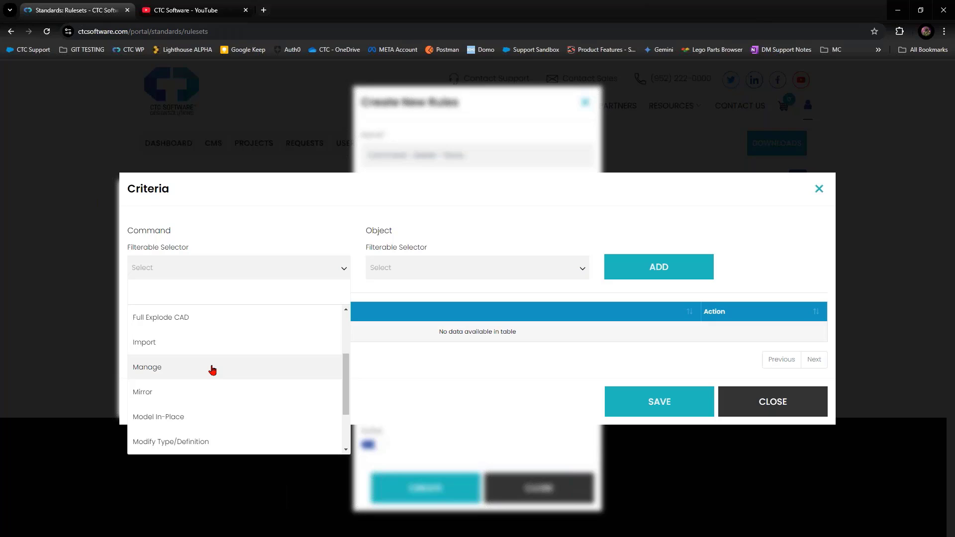
pyautogui.scroll(-2, 213, 370)
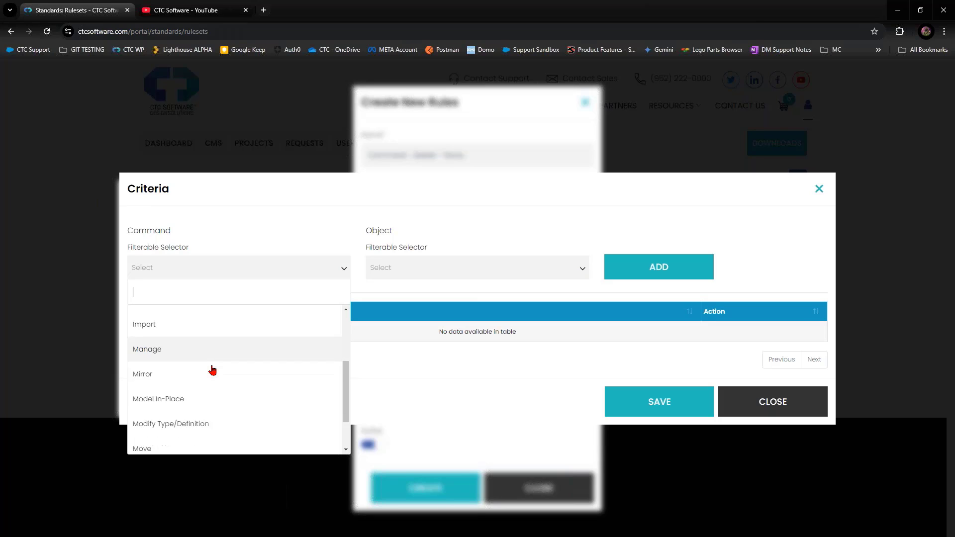
pyautogui.scroll(2, 217, 373)
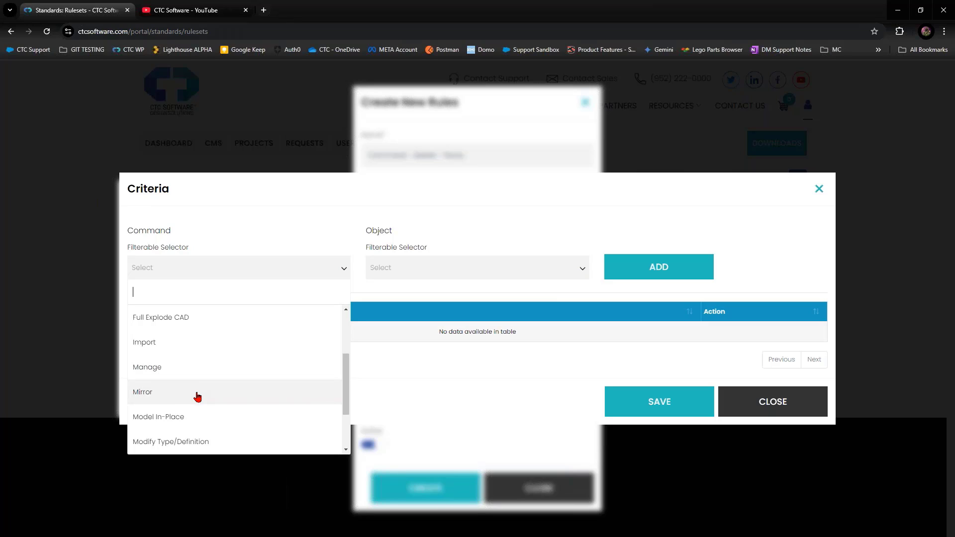
pyautogui.scroll(-1, 196, 426)
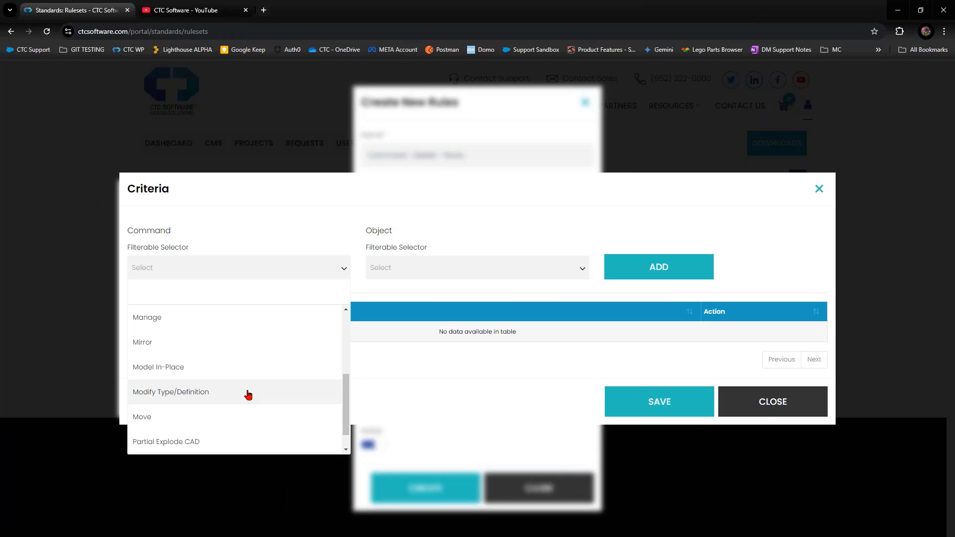
pyautogui.scroll(-1, 248, 395)
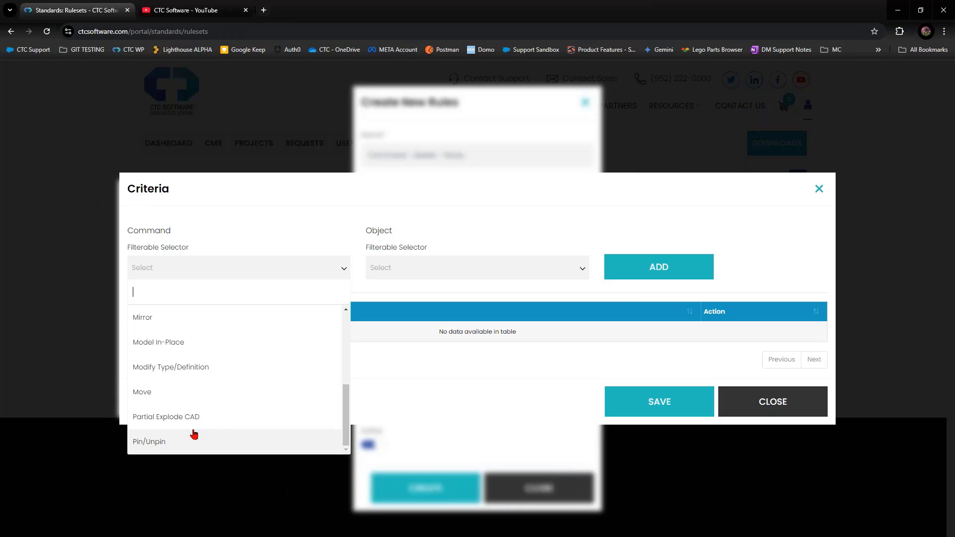
pyautogui.click(275, 232)
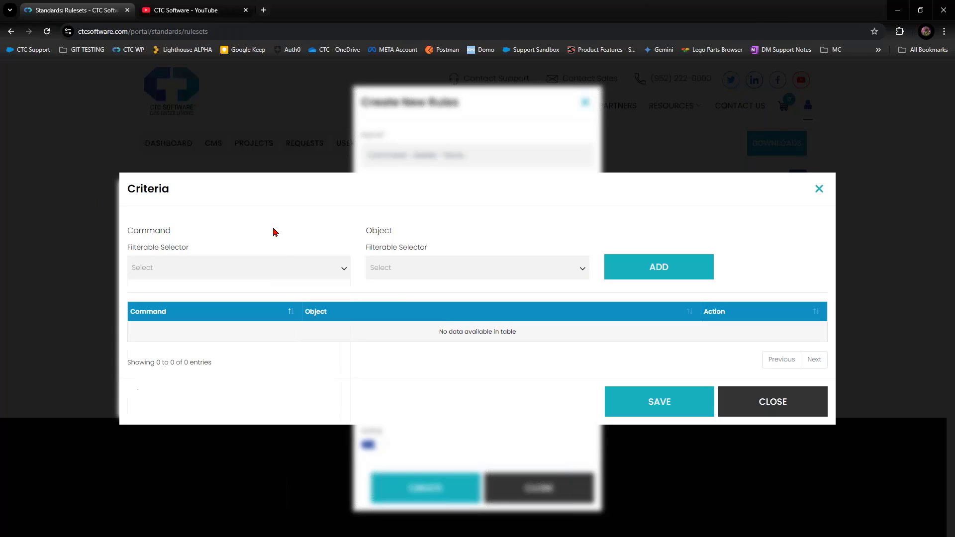
pyautogui.click(274, 268)
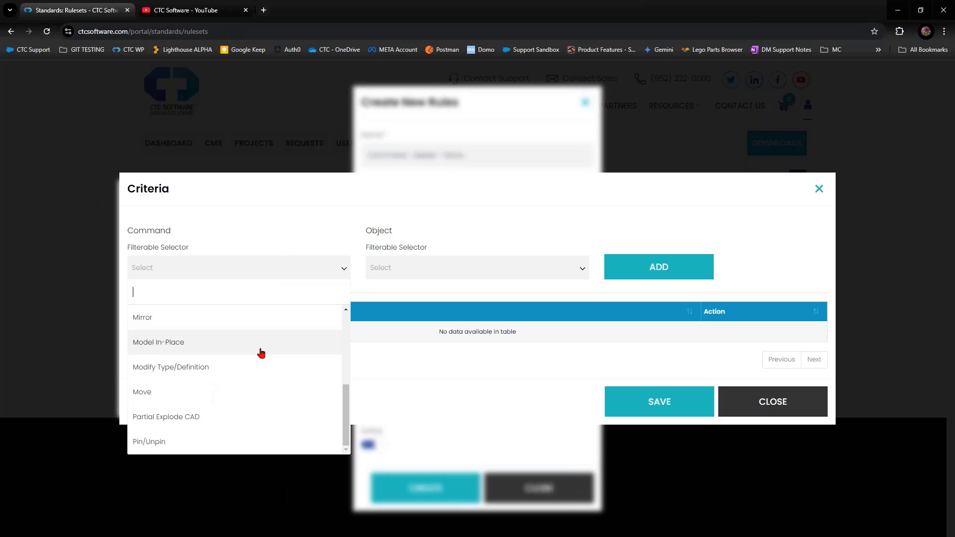
pyautogui.scroll(1, 222, 387)
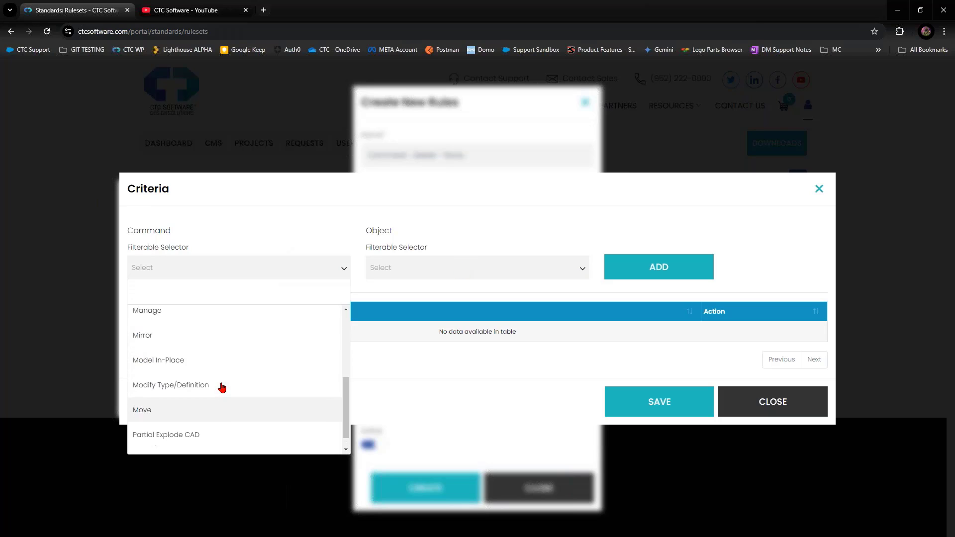
pyautogui.scroll(5, 222, 387)
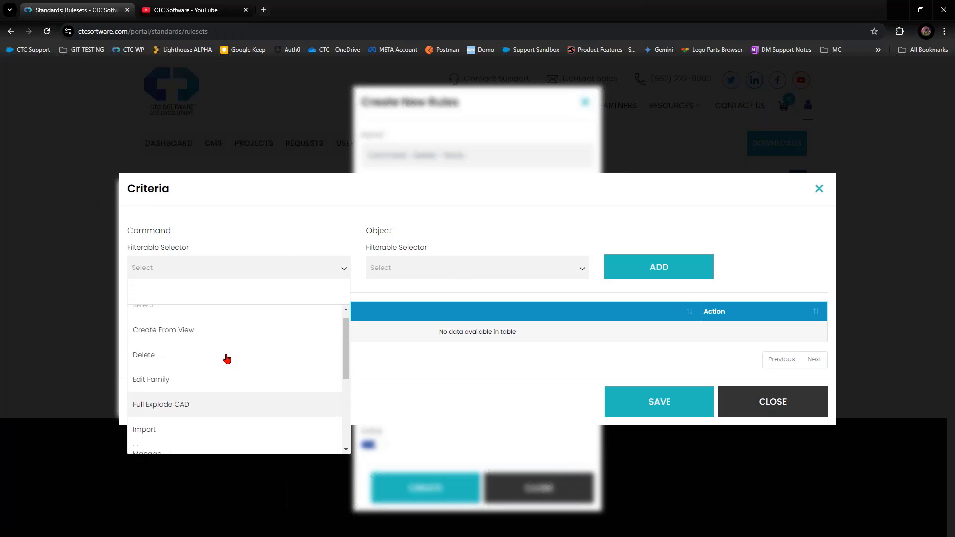
pyautogui.click(224, 368)
# Set the object to Floors and add the Delete–Floors criterion to the table.
pyautogui.click(412, 269)
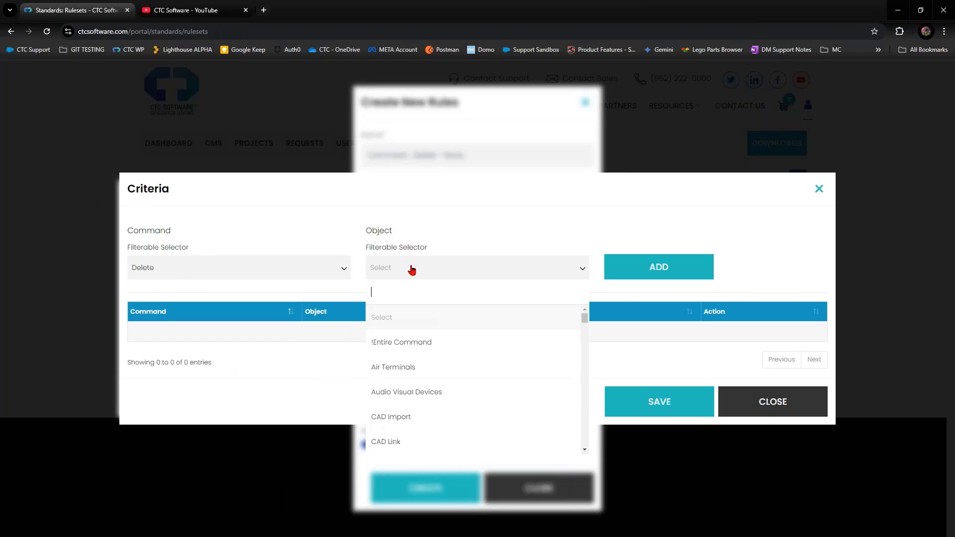
pyautogui.write('flor')
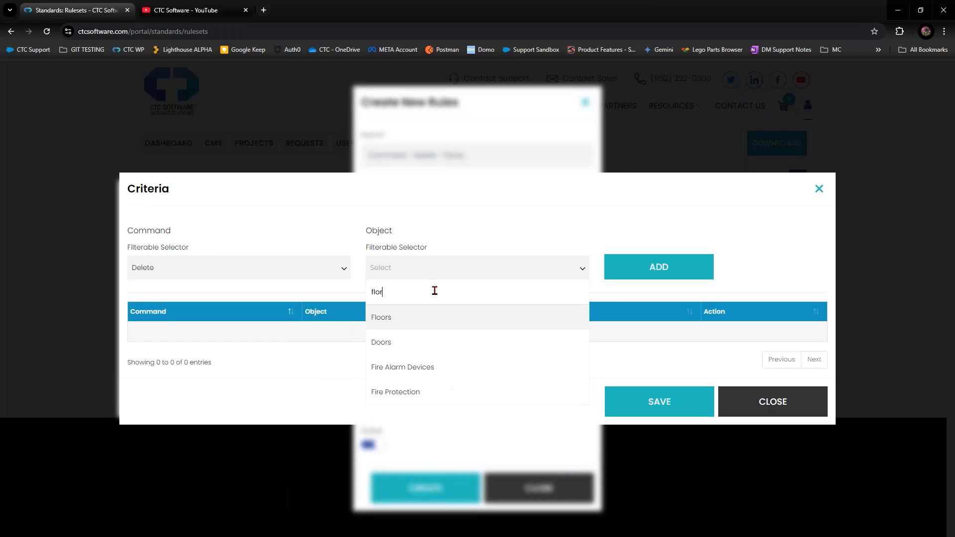
pyautogui.click(452, 318)
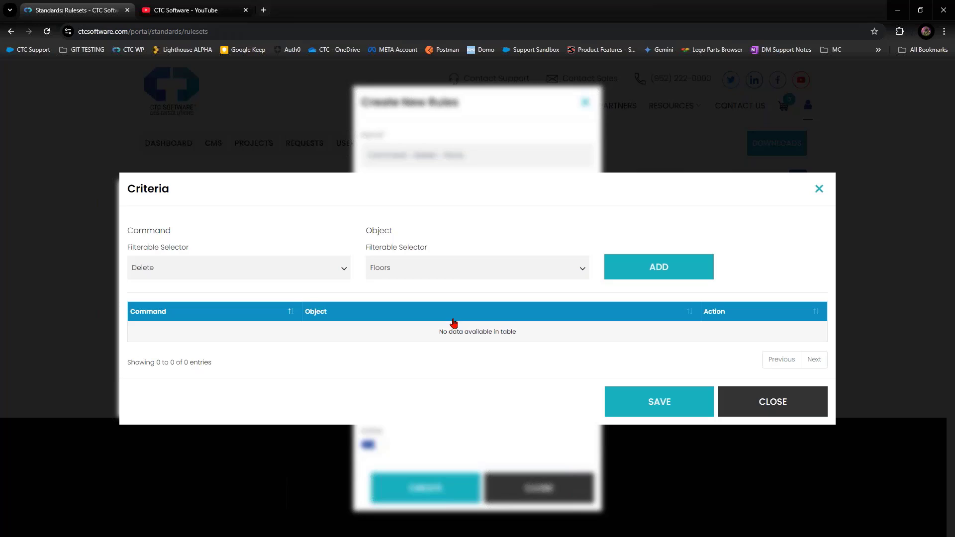
pyautogui.click(653, 269)
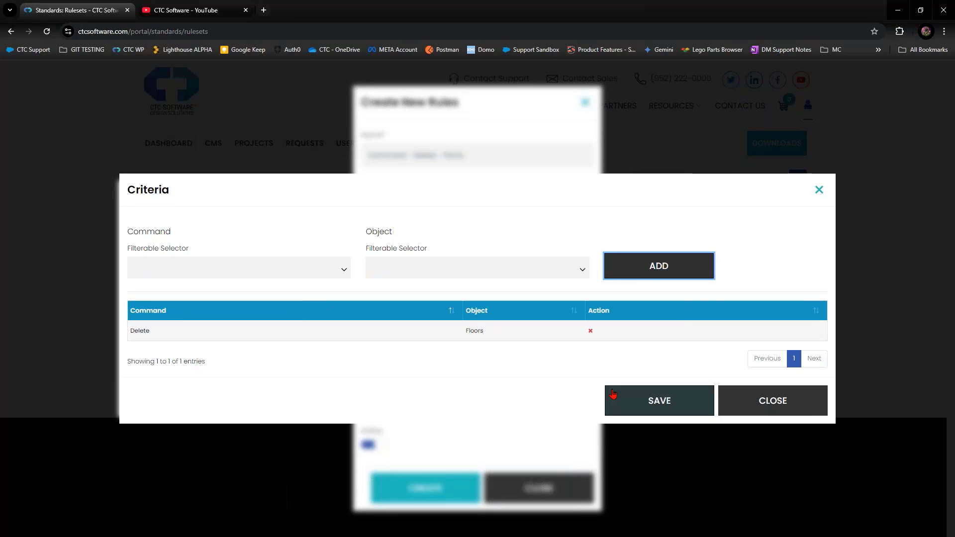
# Save the criteria and turn on Show Message for the rule.
pyautogui.click(634, 399)
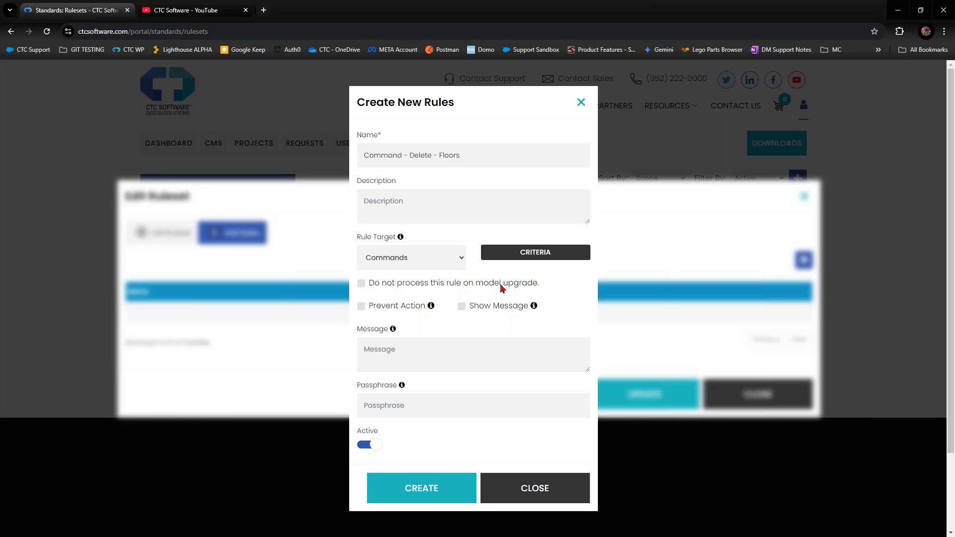
pyautogui.click(361, 306)
pyautogui.click(461, 306)
pyautogui.click(464, 343)
pyautogui.moveTo(425, 310)
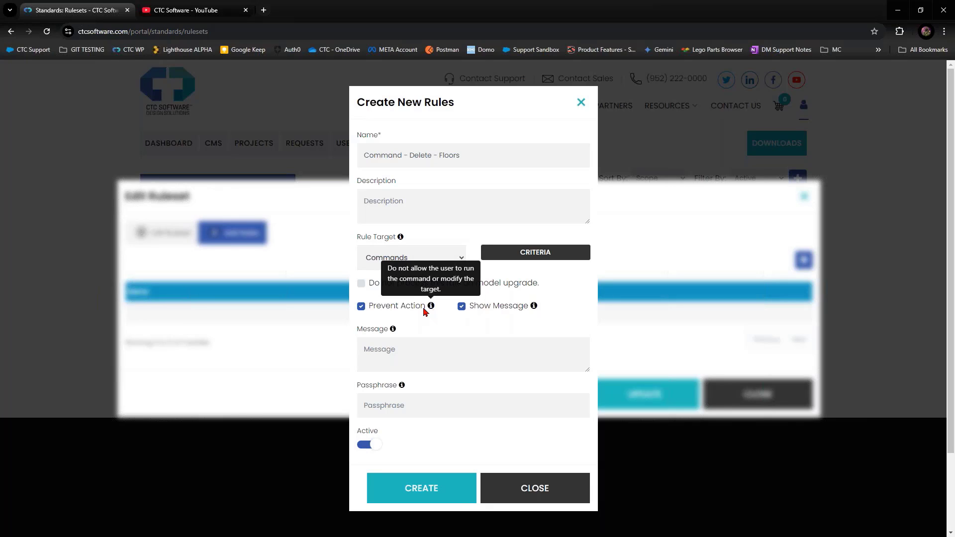
pyautogui.click(379, 309)
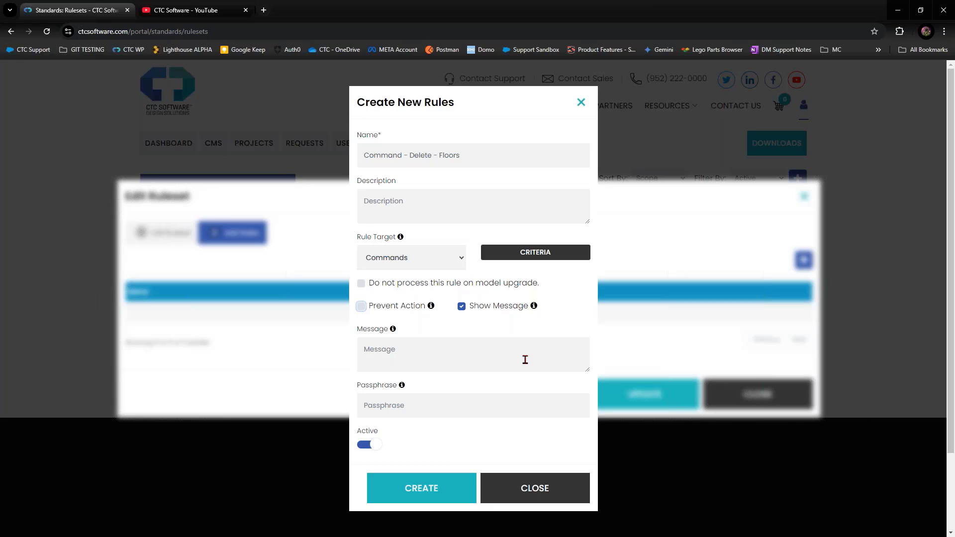
# Write the warning 'HEY! You are about to delete a floor…' ending 'Click Continue or Cancel.'.
pyautogui.click(525, 360)
pyautogui.write('HEY! You are about to delete a floor ')
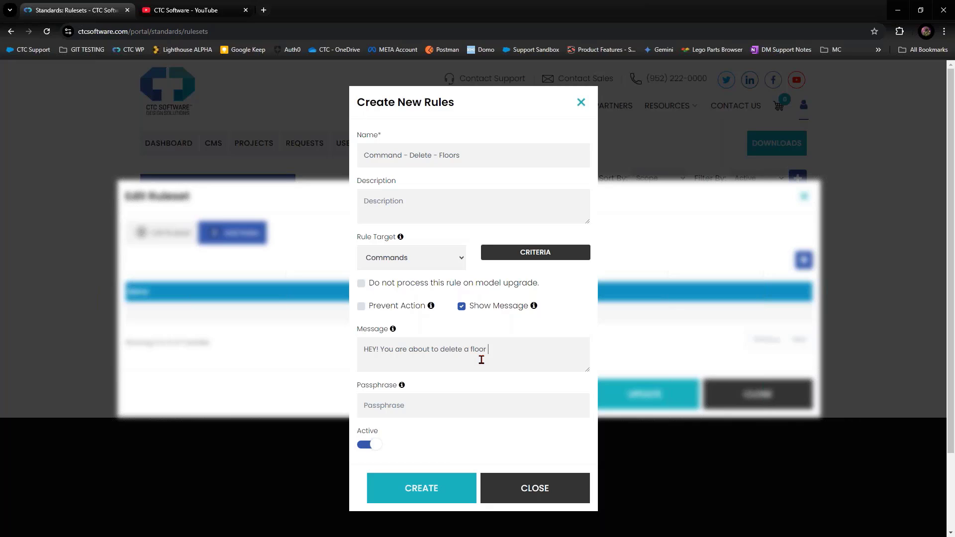
pyautogui.write('from the model.')
pyautogui.hotkey('ctrl', 'shift', 'a')
pyautogui.write('re')
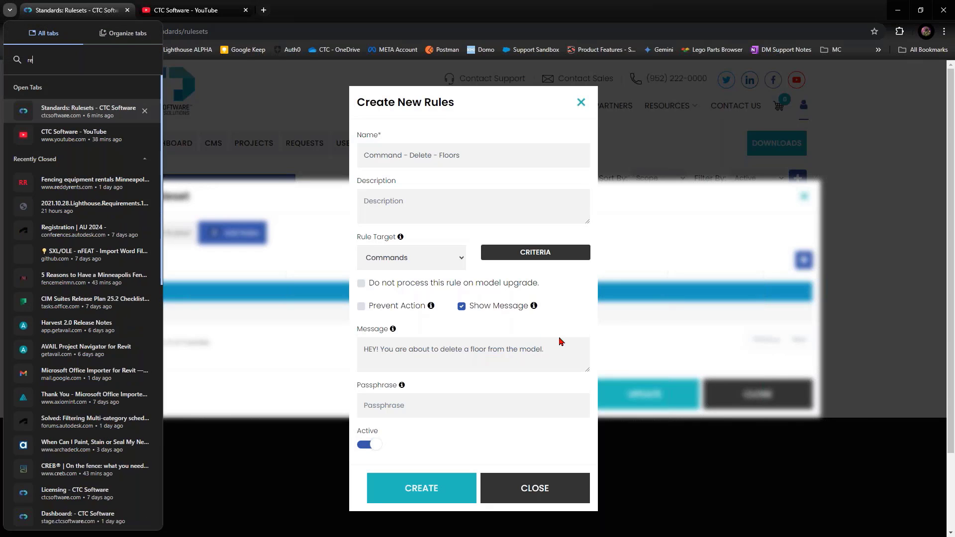
pyautogui.click(562, 352)
pyautogui.write('Are')
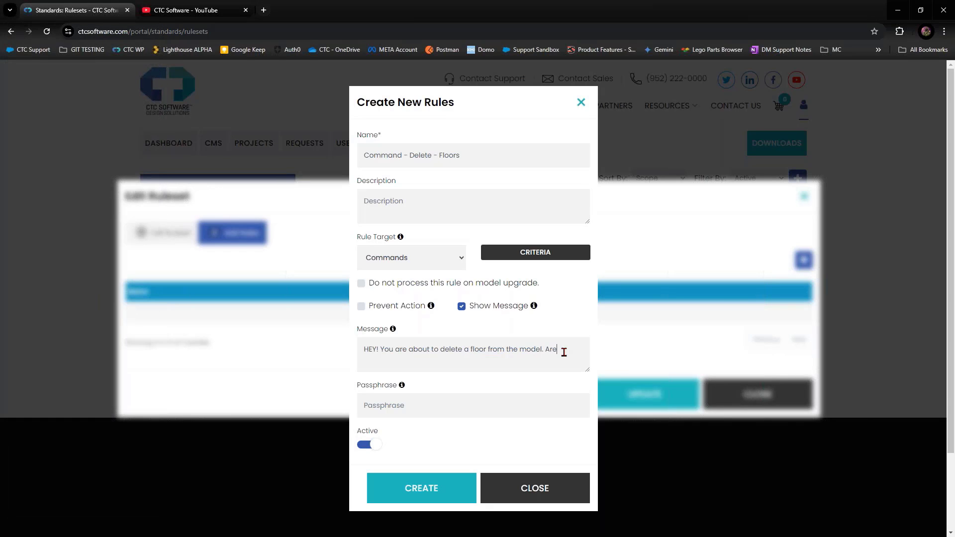
pyautogui.write(' you sure you want to do that? Click Contine or C')
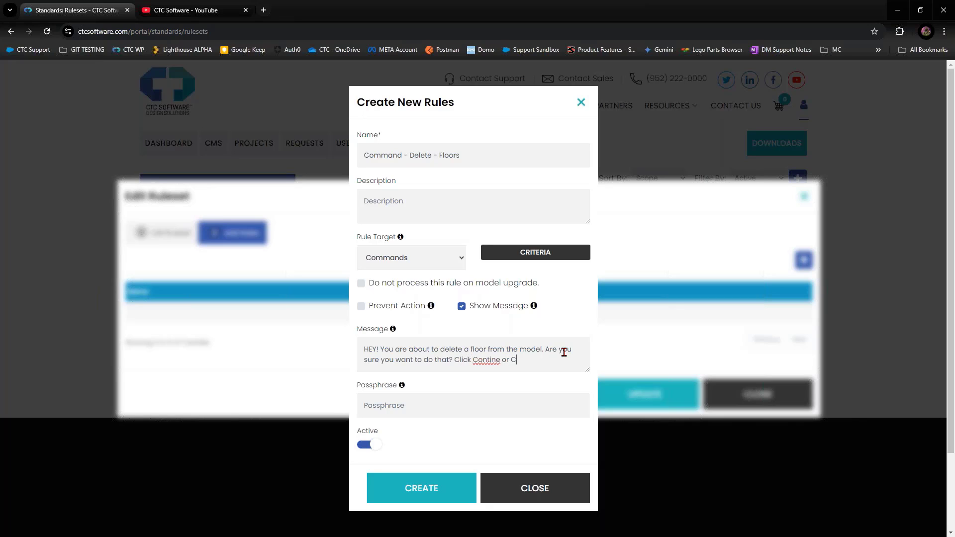
pyautogui.write('alcen')
pyautogui.press('BackSpace')
pyautogui.press('BackSpace')
pyautogui.press('BackSpace')
pyautogui.press('BackSpace')
pyautogui.write('ancel')
pyautogui.click(496, 360)
pyautogui.write('u')
pyautogui.click(558, 362)
pyautogui.write('.')
pyautogui.click(361, 307)
# Turn off Prevent Action, create the Command - Delete - Floors rule, and update the ruleset.
pyautogui.click(380, 410)
pyautogui.click(361, 306)
pyautogui.click(432, 487)
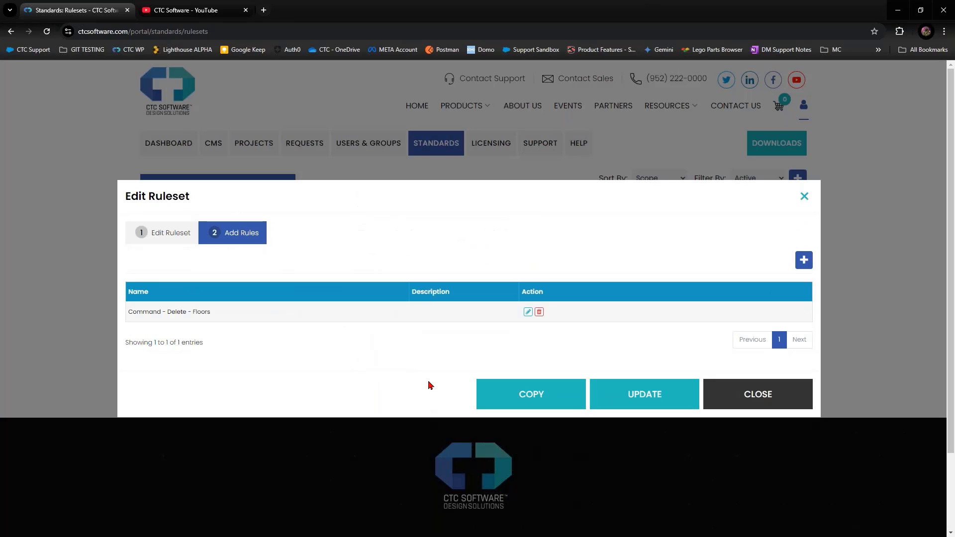
pyautogui.click(622, 396)
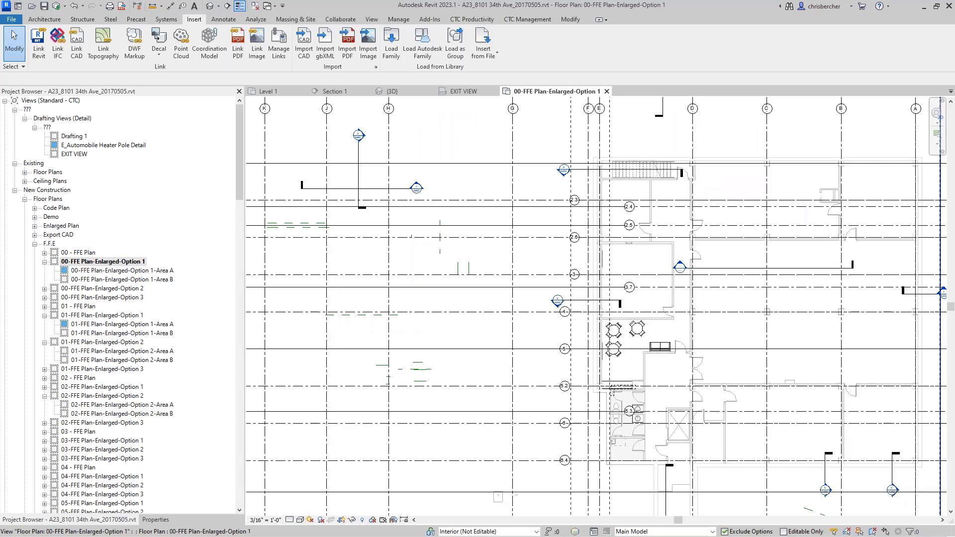
# Close Project1 in Revit without saving, discarding its unsaved changes.
pyautogui.click(950, 5)
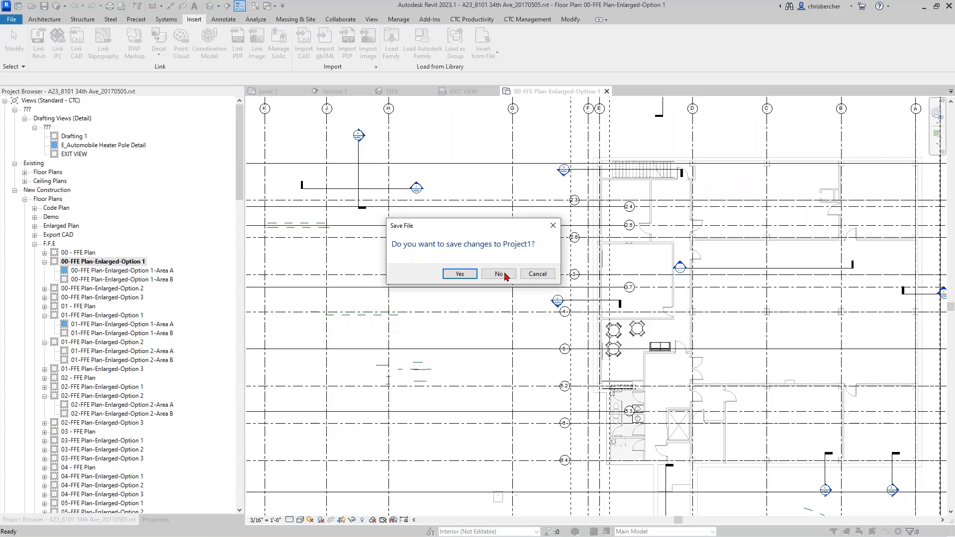
pyautogui.click(503, 275)
pyautogui.click(438, 287)
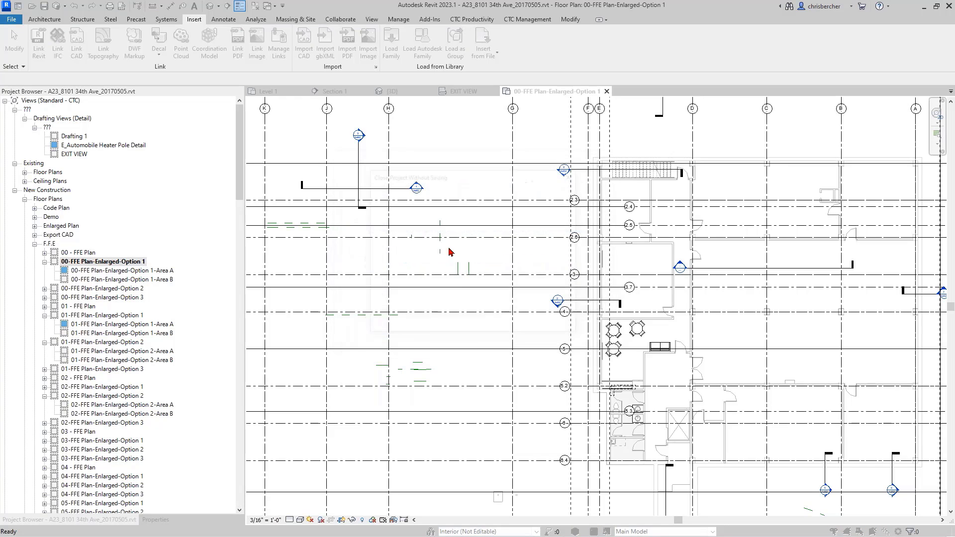
pyautogui.click(440, 264)
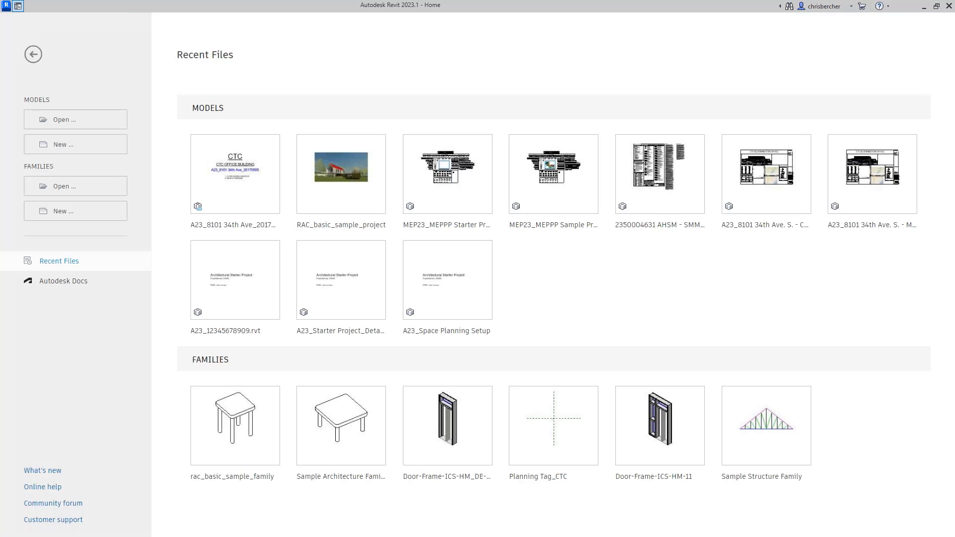
# Open the workshared model A23_8101 34th Ave_20170505 with its default worksets.
pyautogui.click(222, 166)
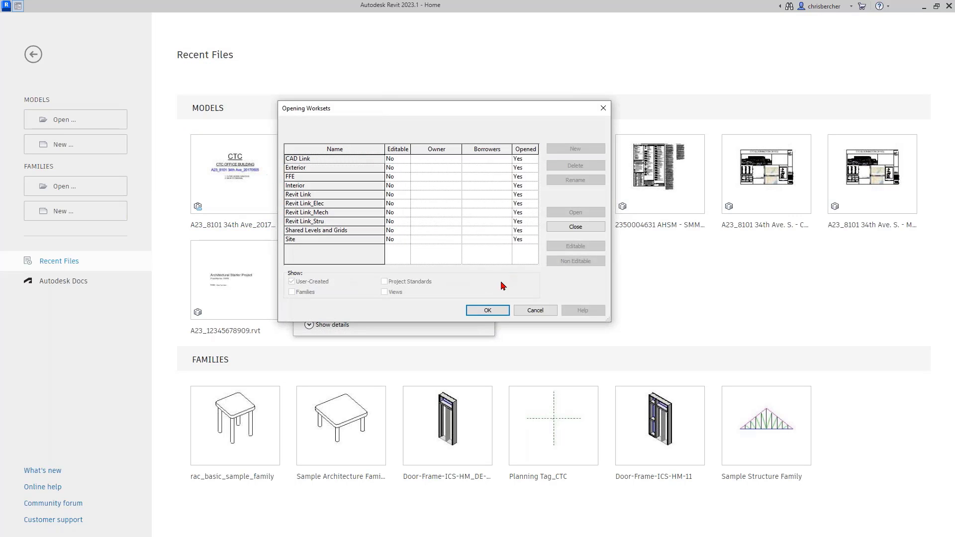
pyautogui.click(486, 311)
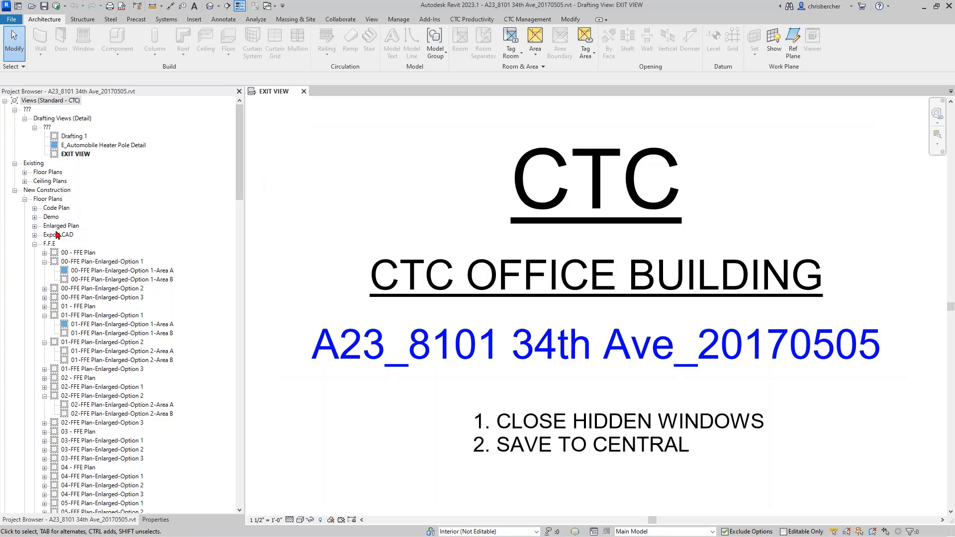
pyautogui.click(34, 244)
pyautogui.scroll(-1, 136, 293)
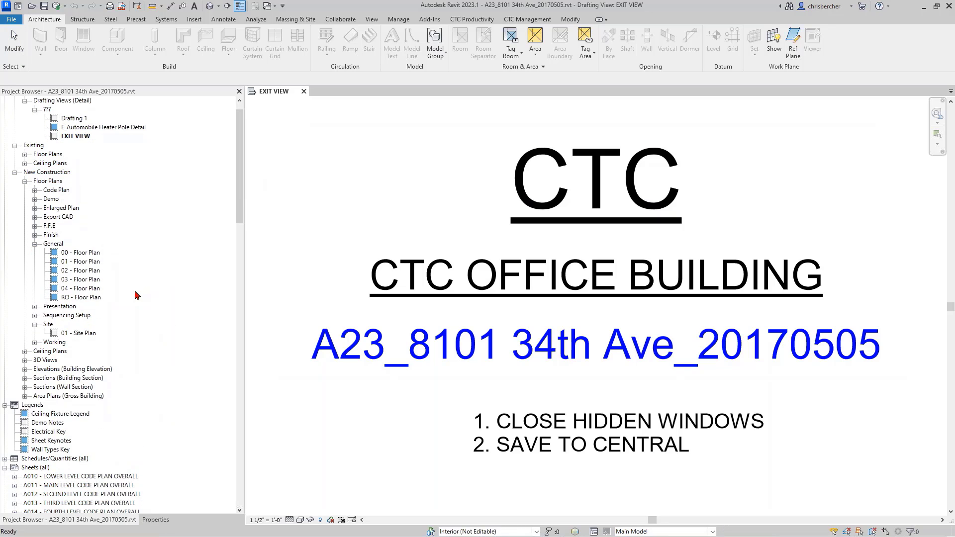
pyautogui.click(70, 262)
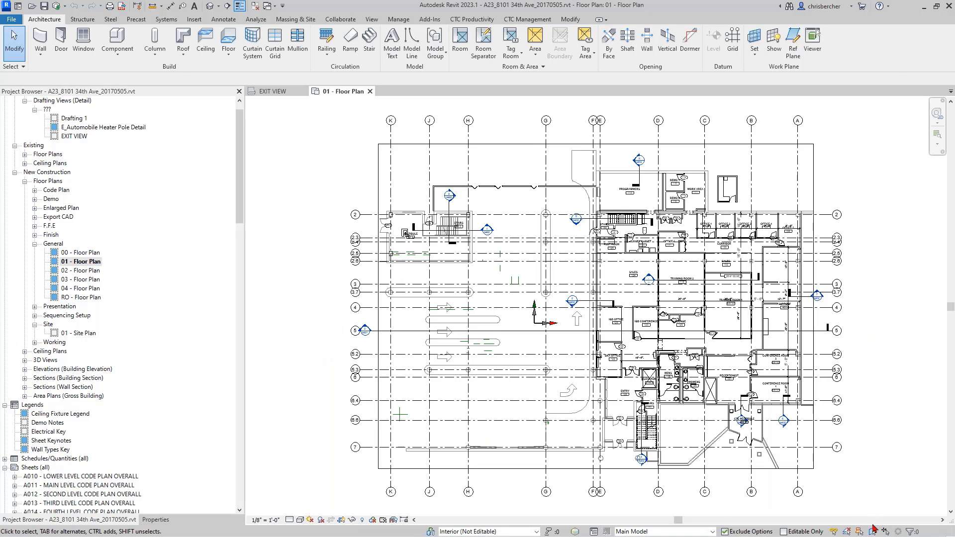
pyautogui.scroll(2, 783, 326)
pyautogui.scroll(1, 760, 312)
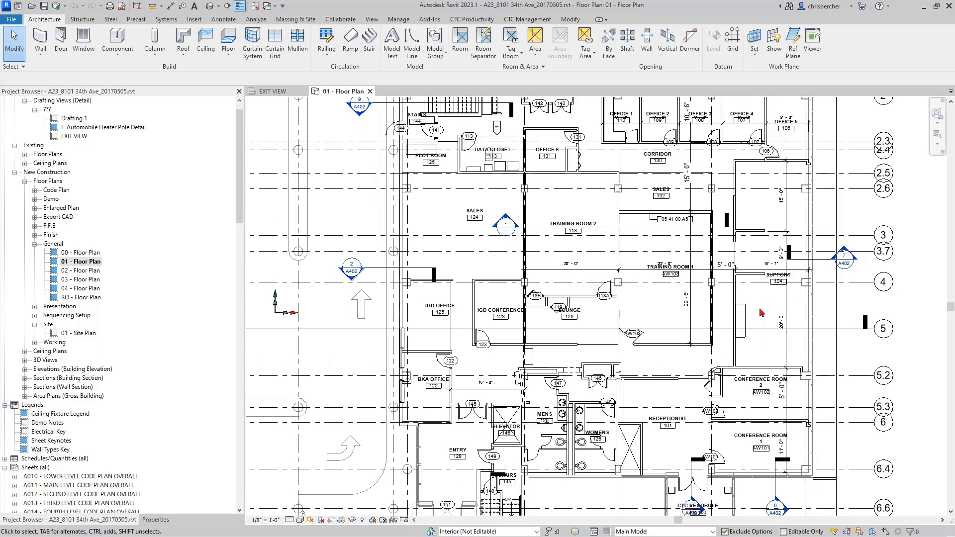
pyautogui.moveTo(823, 203); pyautogui.dragTo(674, 281)
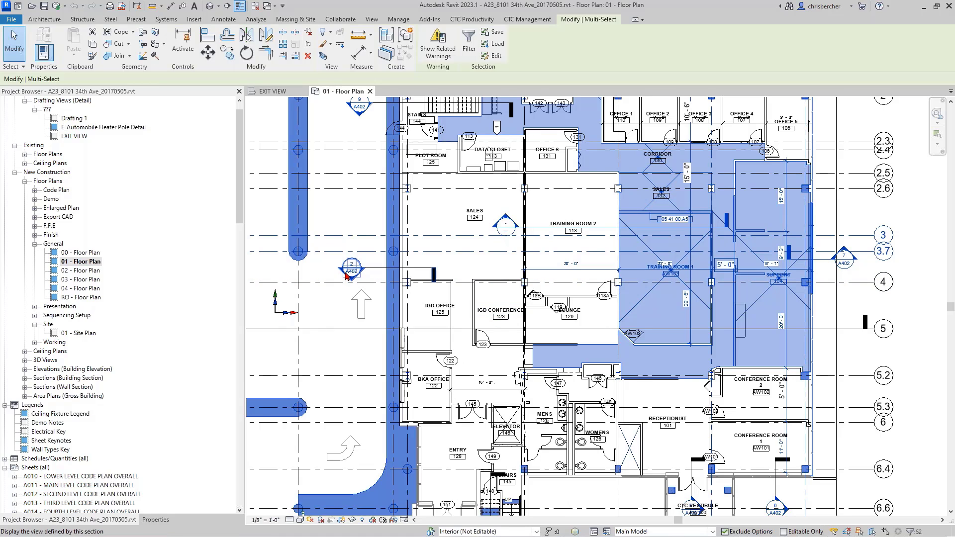
pyautogui.press('Delete')
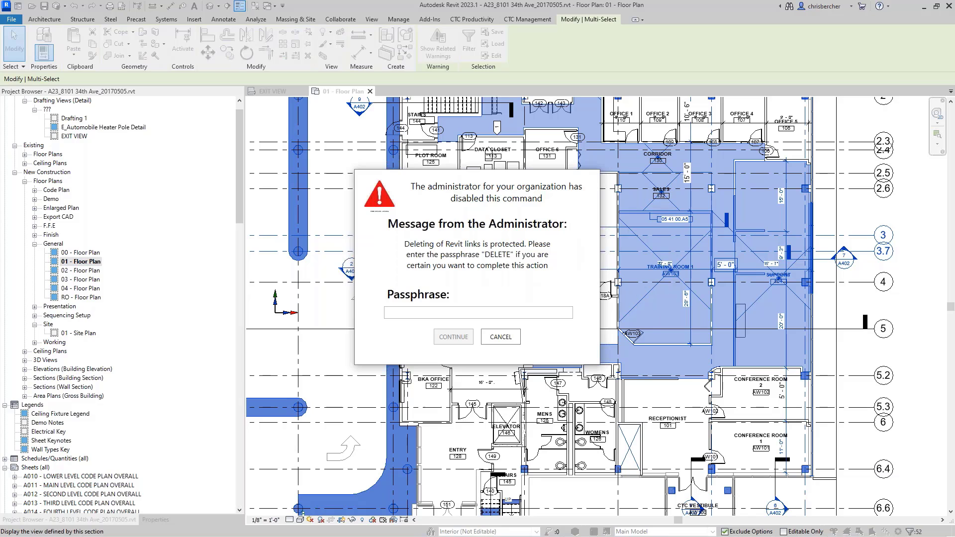
pyautogui.click(517, 333)
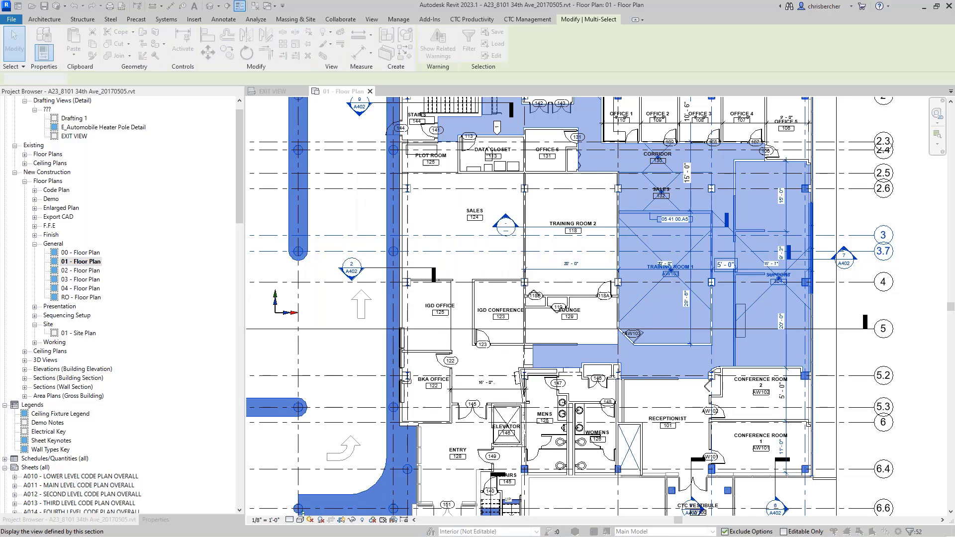
pyautogui.click(504, 337)
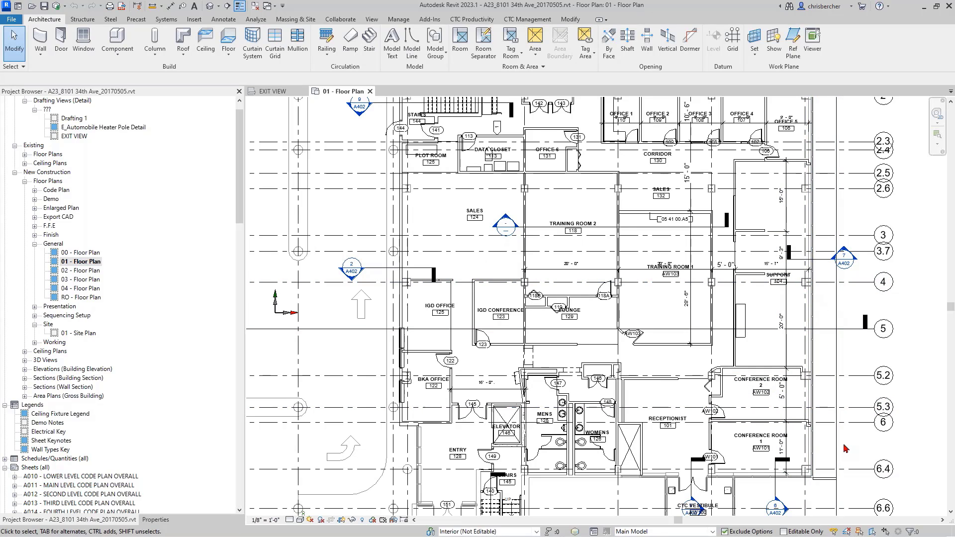
pyautogui.moveTo(848, 442); pyautogui.dragTo(437, 260)
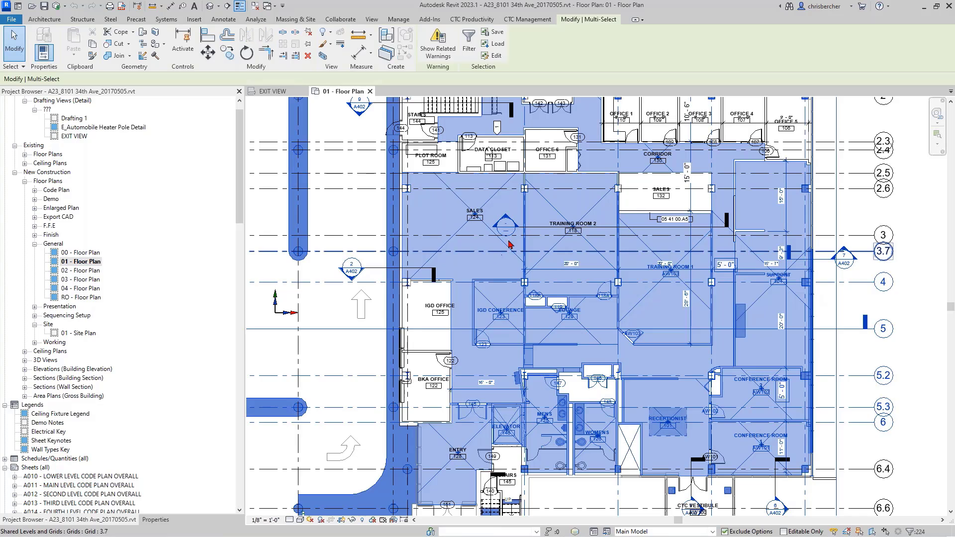
pyautogui.click(476, 46)
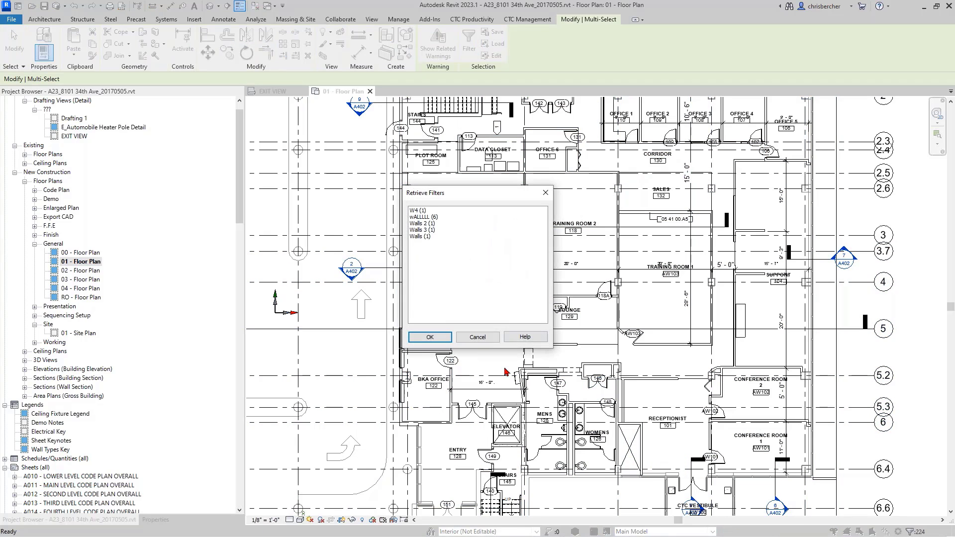
pyautogui.click(478, 336)
pyautogui.rightClick(857, 208)
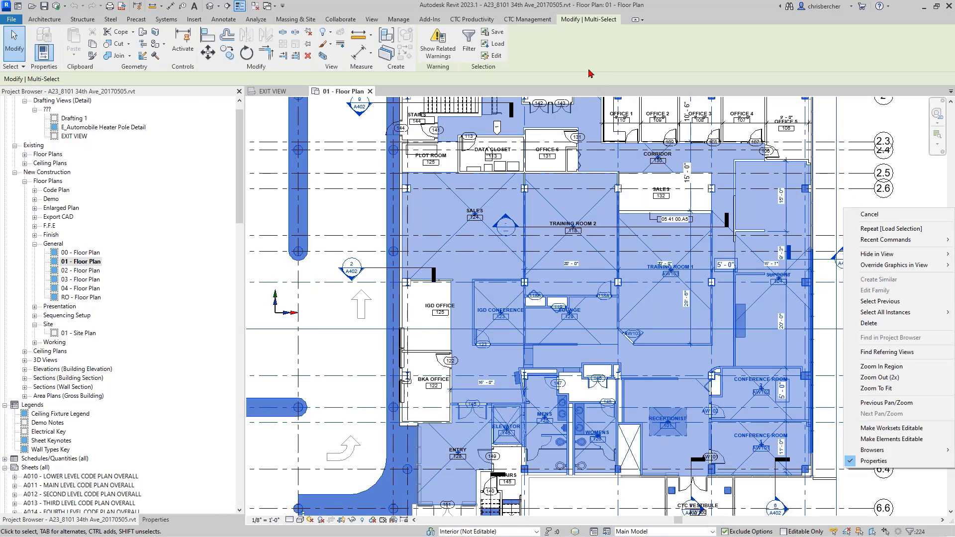
pyautogui.click(479, 53)
pyautogui.click(469, 41)
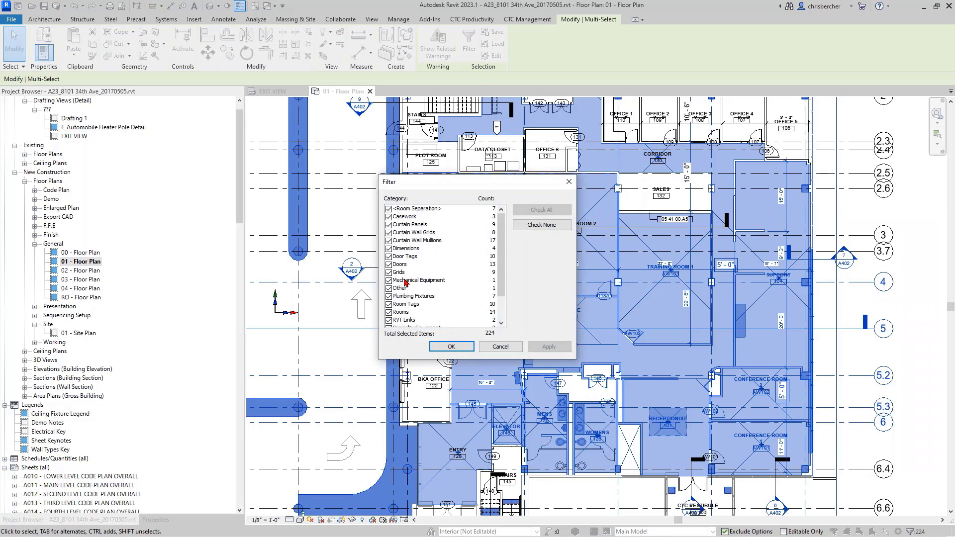
pyautogui.click(501, 347)
pyautogui.press('Escape')
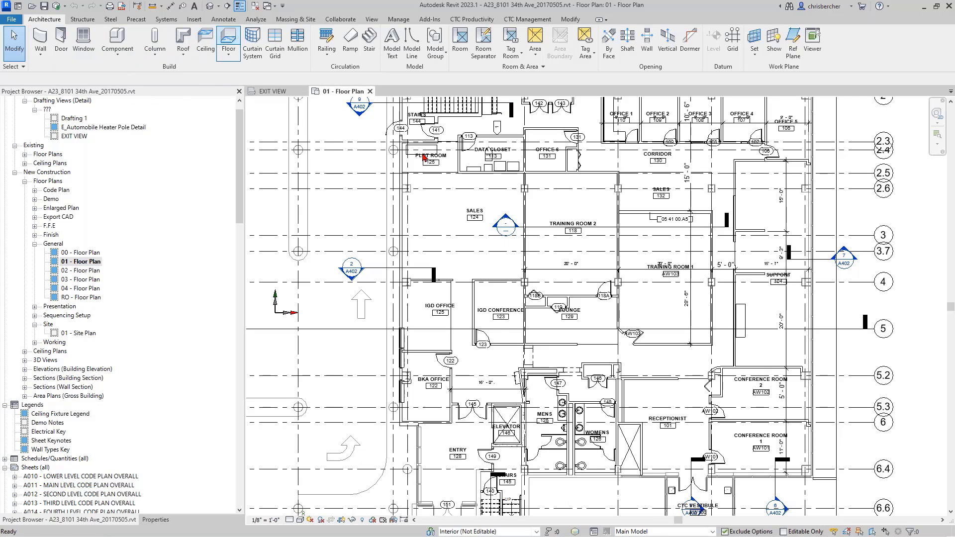
# Sketch a rectangular floor over Training Room 2 and finish it.
pyautogui.click(512, 39)
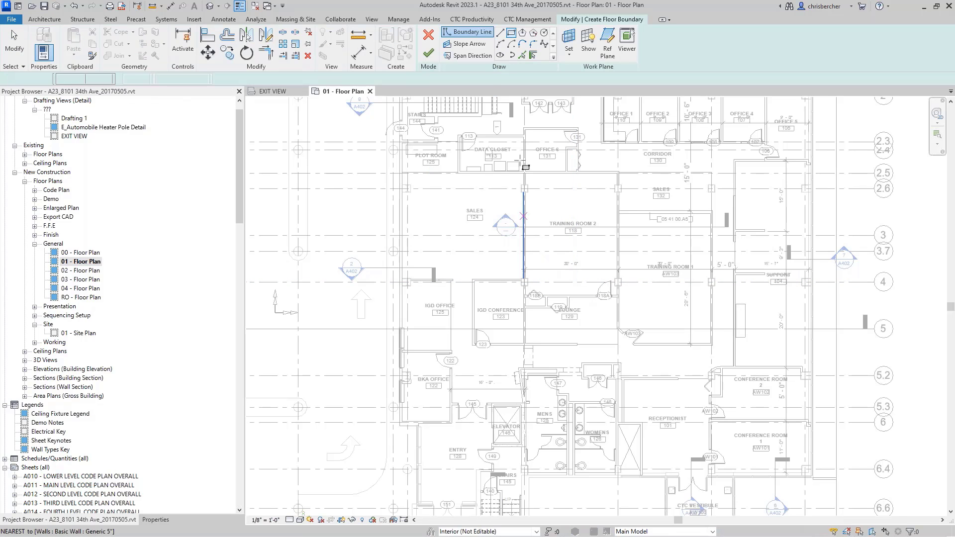
pyautogui.click(526, 172)
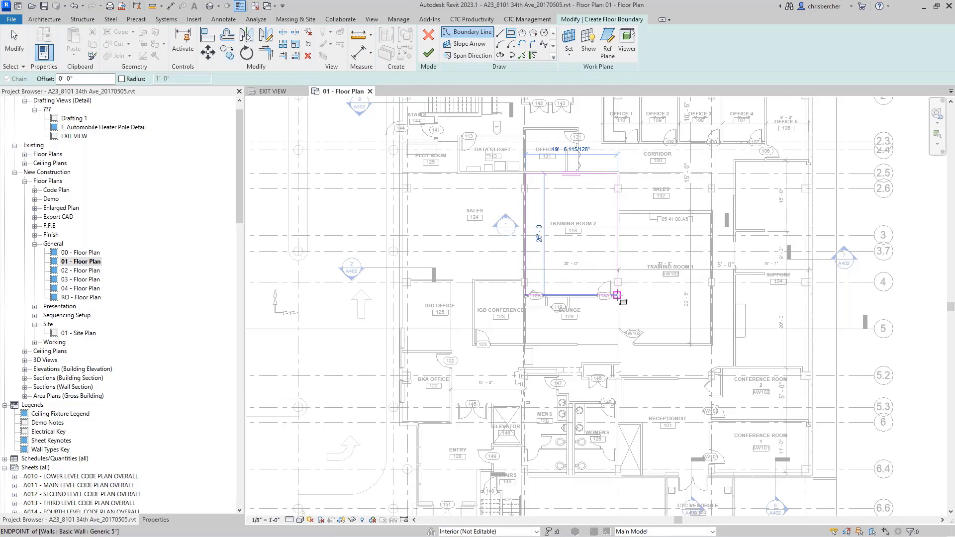
pyautogui.click(616, 296)
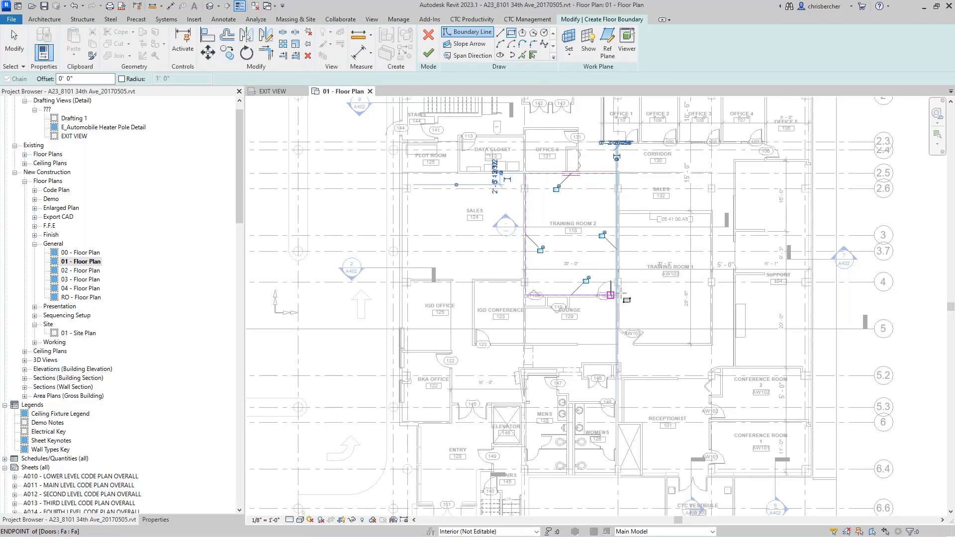
pyautogui.click(428, 53)
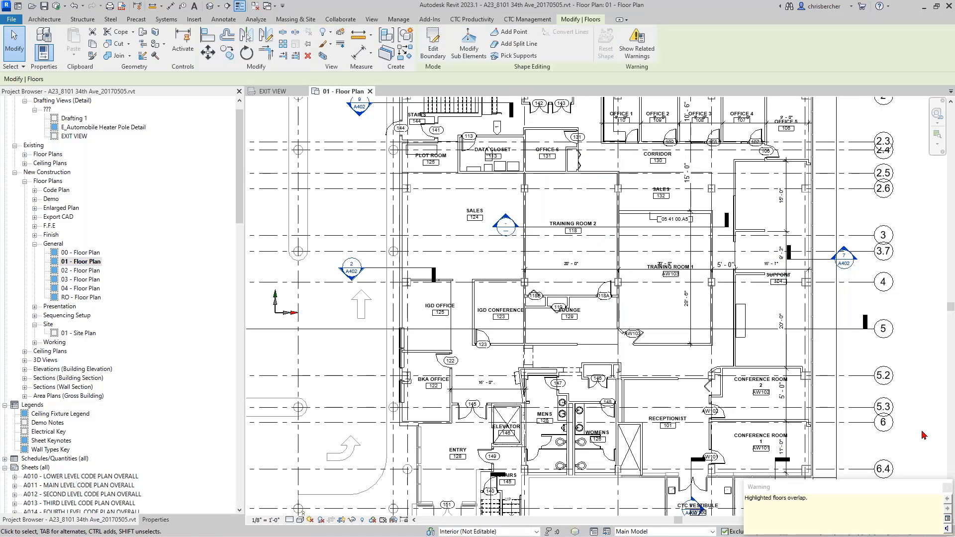
# Clear the selections and show the Properties palette on the left.
pyautogui.press('Escape')
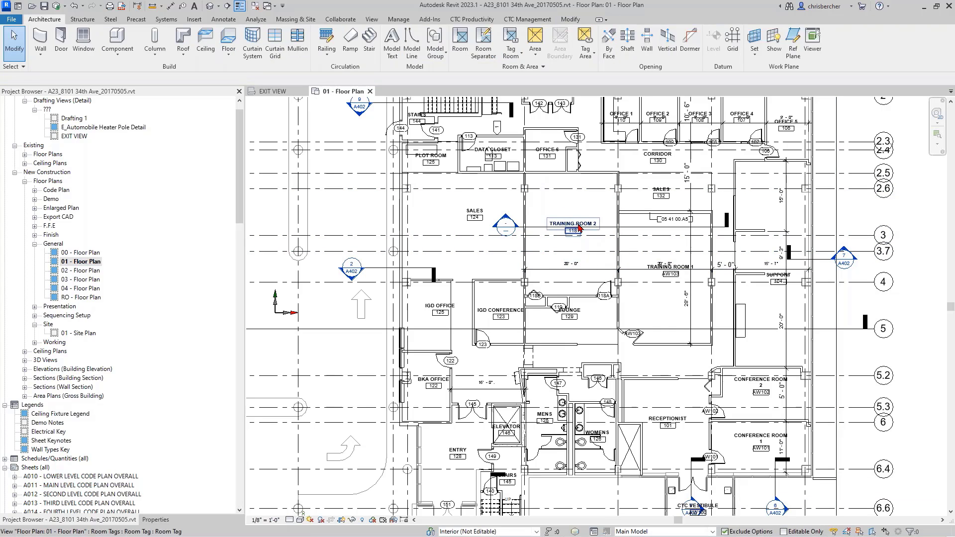
pyautogui.click(593, 201)
pyautogui.press('Escape')
pyautogui.moveTo(641, 161); pyautogui.dragTo(569, 234)
pyautogui.press('Escape')
pyautogui.click(156, 519)
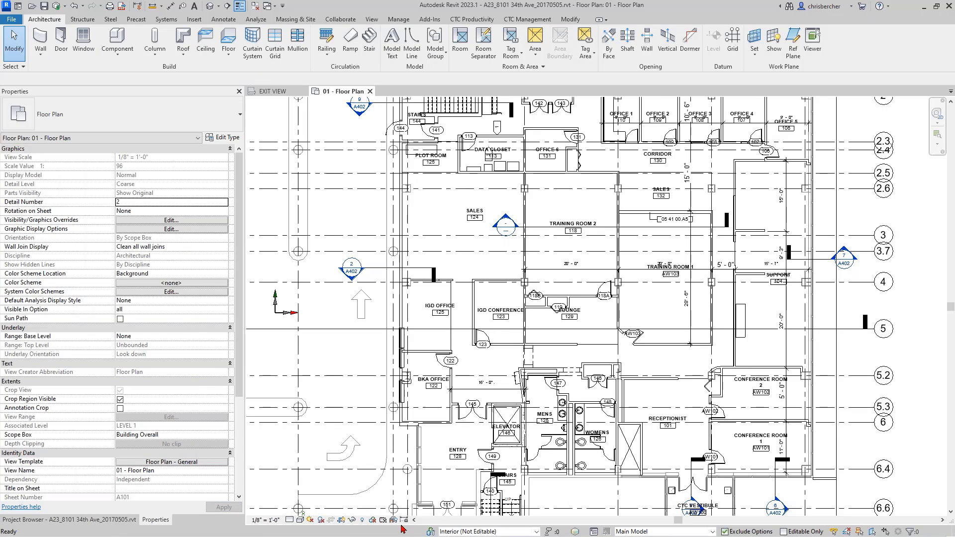
# Turn on Temporary View Properties and set the view range Bottom and View Depth offsets to -1.
pyautogui.click(383, 519)
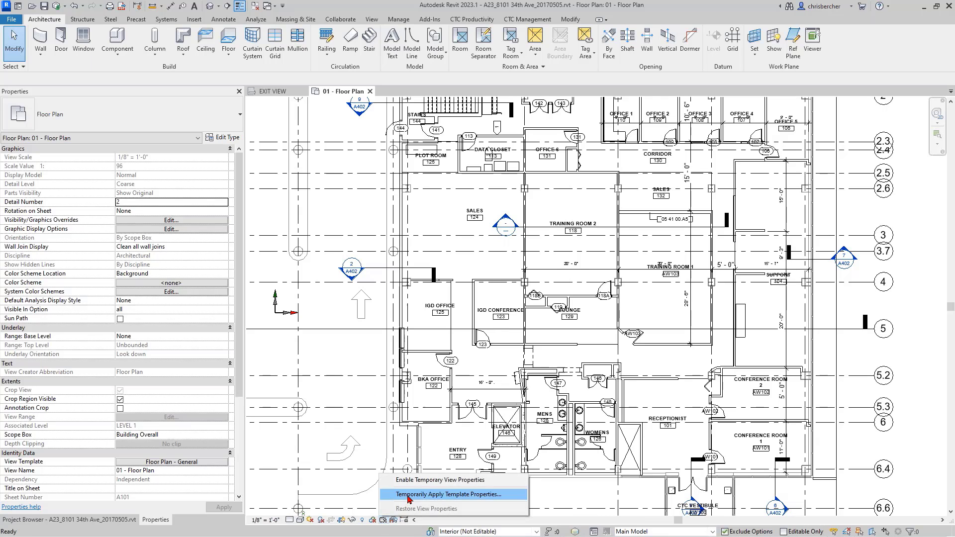
pyautogui.click(408, 480)
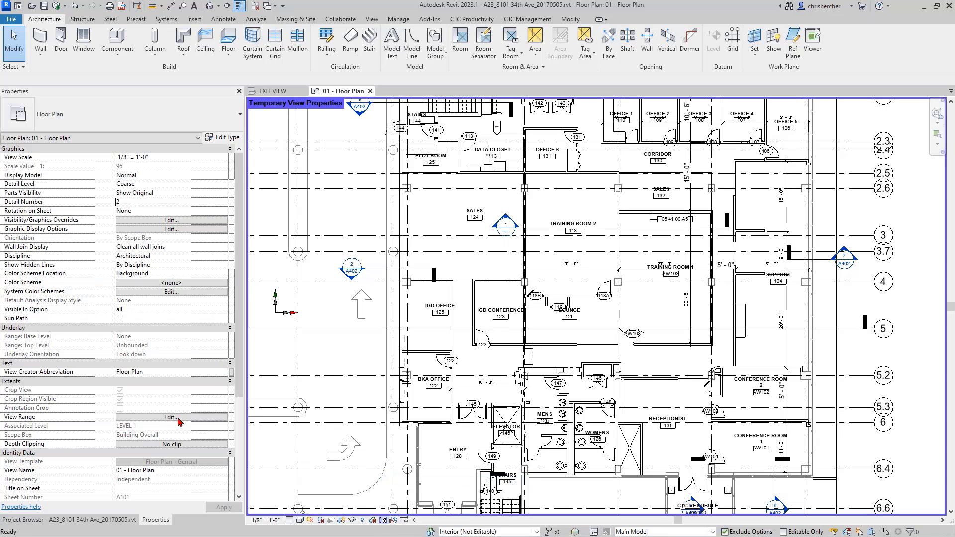
pyautogui.click(174, 418)
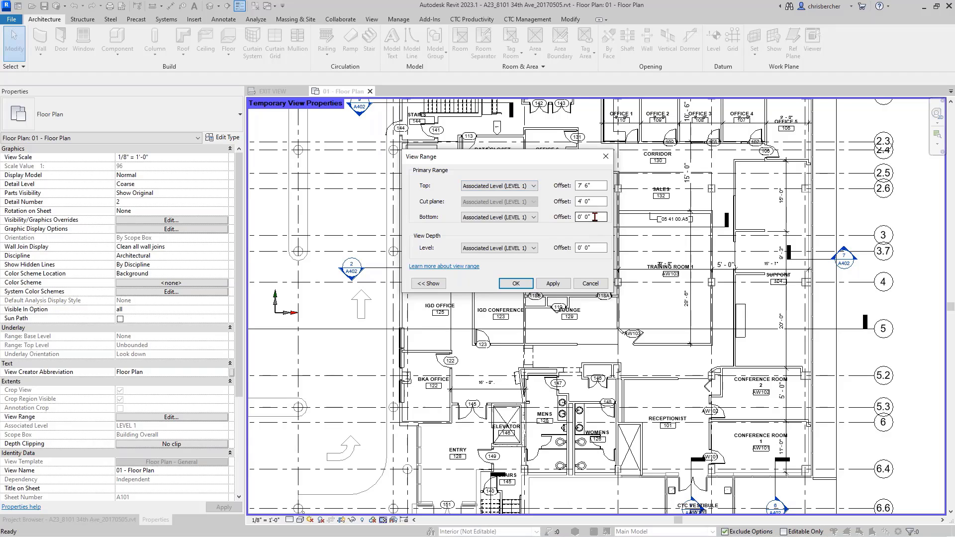
pyautogui.moveTo(592, 217); pyautogui.dragTo(551, 227)
pyautogui.moveTo(604, 247); pyautogui.dragTo(504, 266)
pyautogui.write('-1')
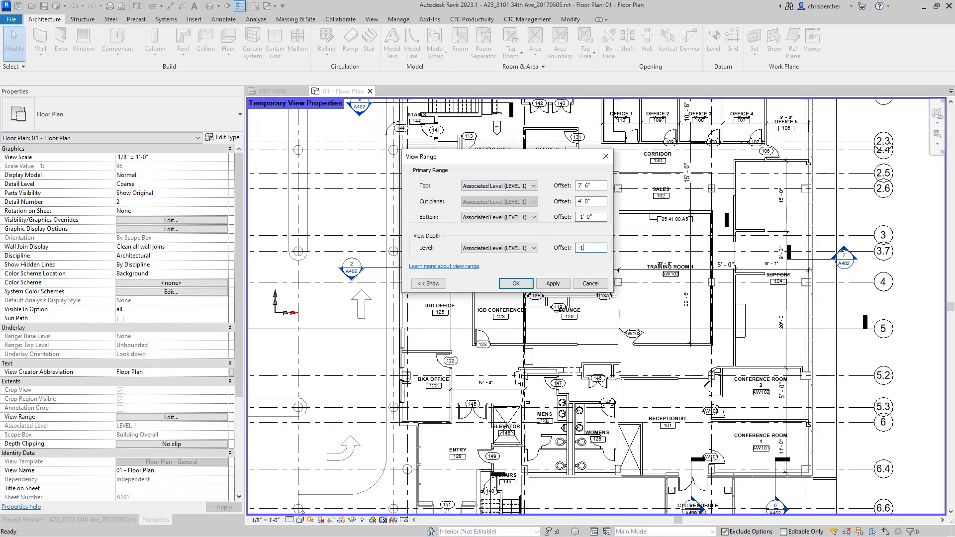
pyautogui.press('Return')
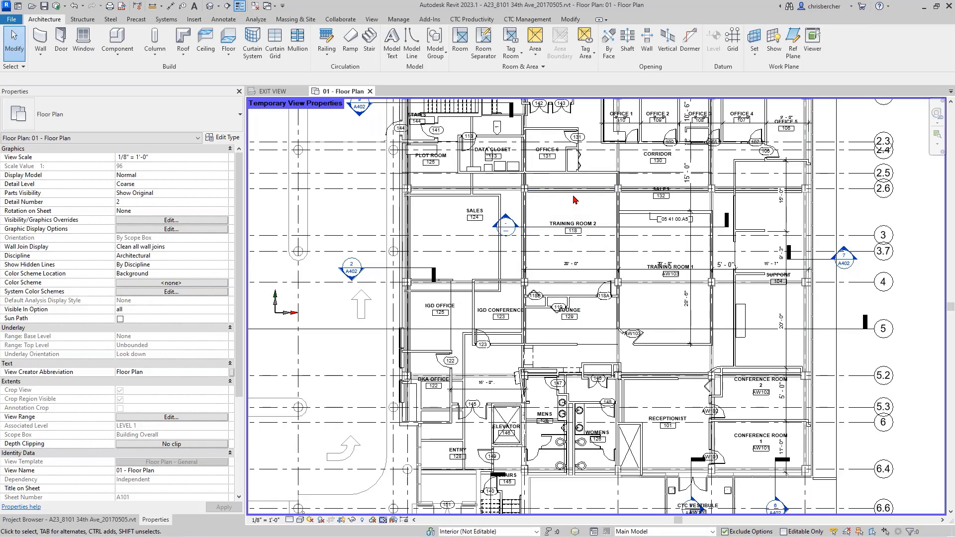
# Review the floor, room, walls and grids, then the elements around Training Room 2, by category with Filter.
pyautogui.click(585, 208)
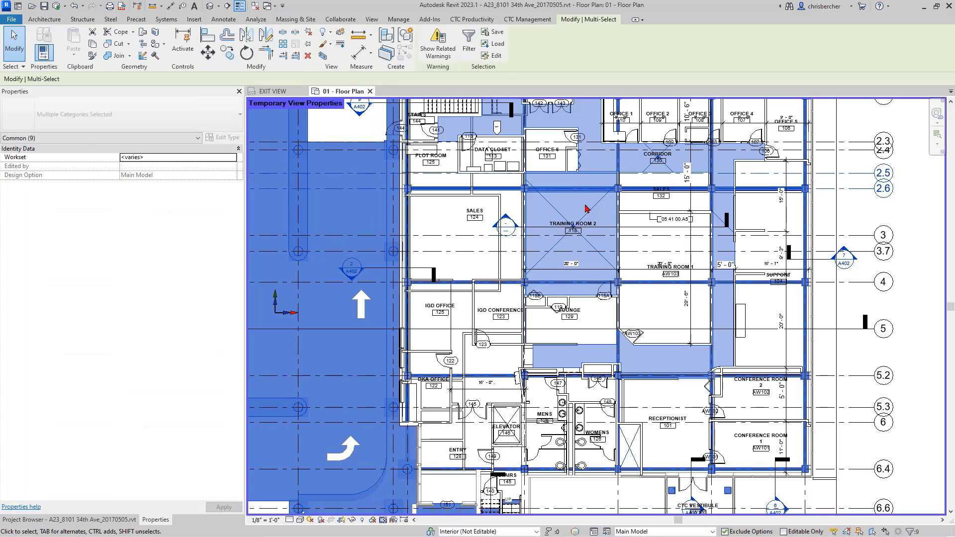
pyautogui.click(468, 44)
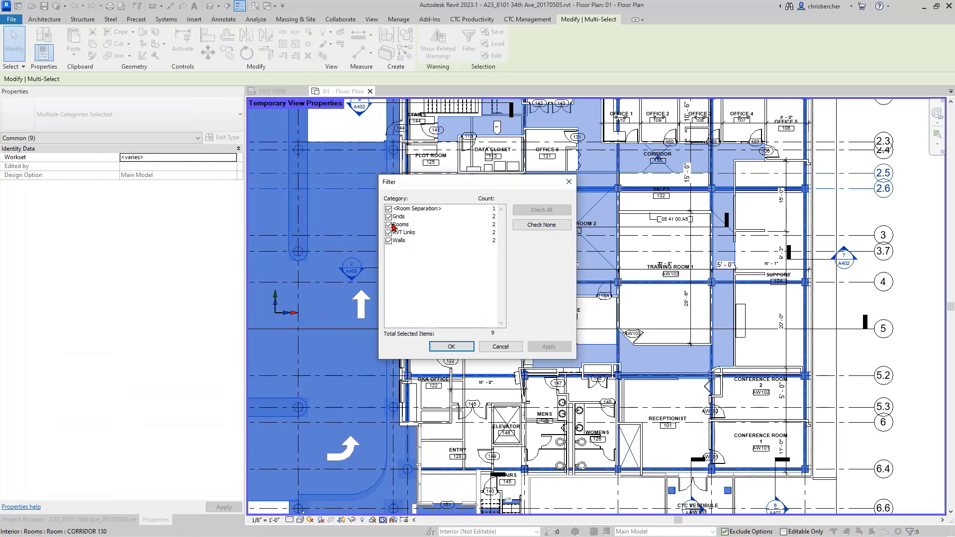
pyautogui.click(499, 346)
pyautogui.press('Escape')
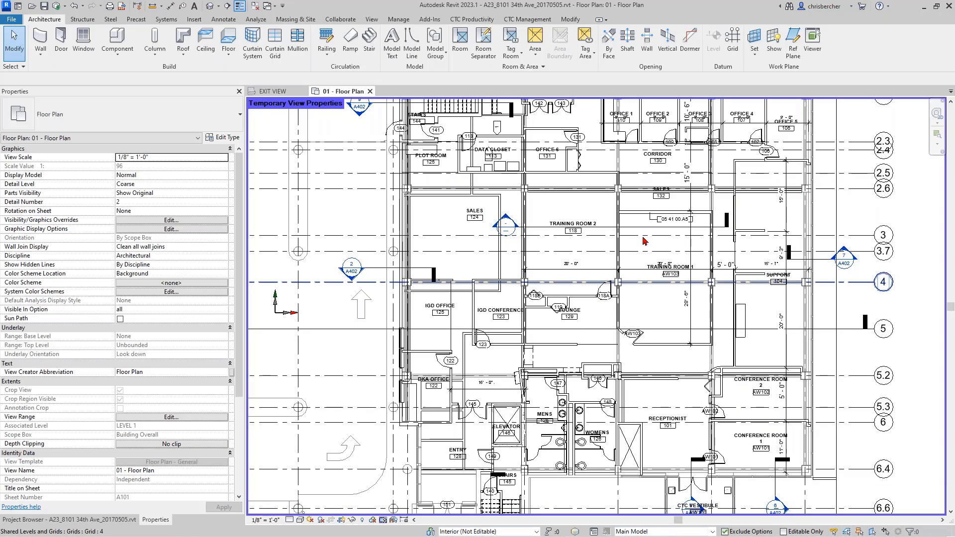
pyautogui.moveTo(629, 200); pyautogui.dragTo(592, 207)
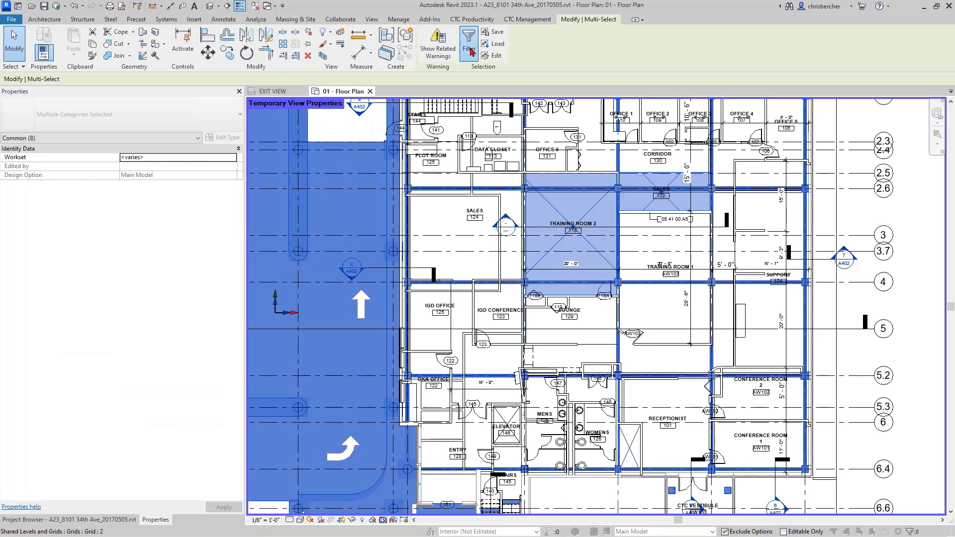
pyautogui.click(470, 50)
pyautogui.press('Escape')
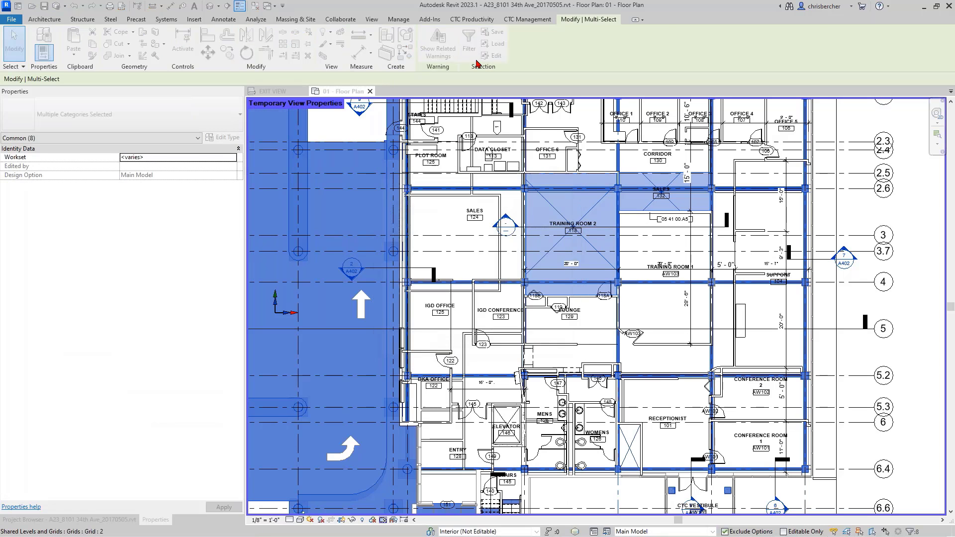
pyautogui.press('Escape')
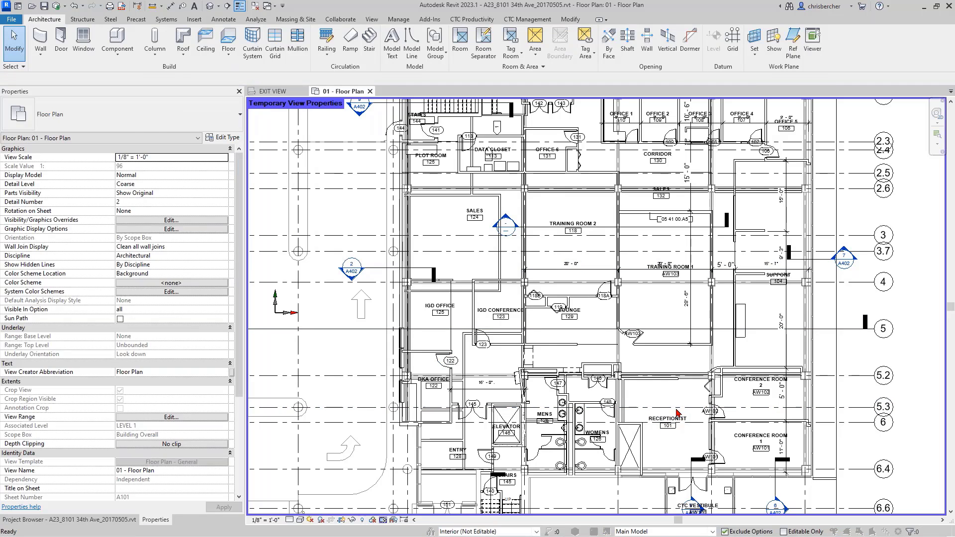
# Hide the FFE workset in the floor plan's Visibility/Graphic Overrides.
pyautogui.press('v')
pyautogui.press('v')
pyautogui.click(414, 74)
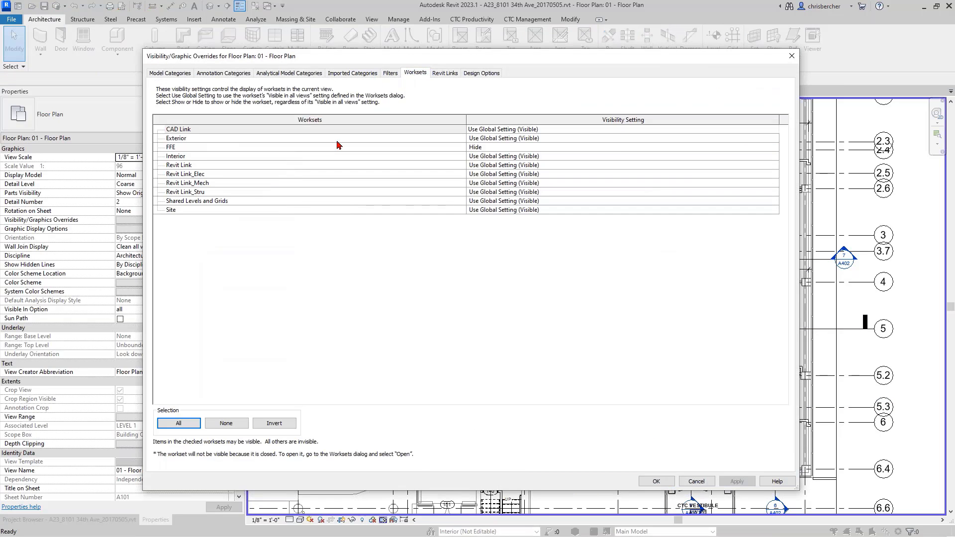
pyautogui.click(623, 148)
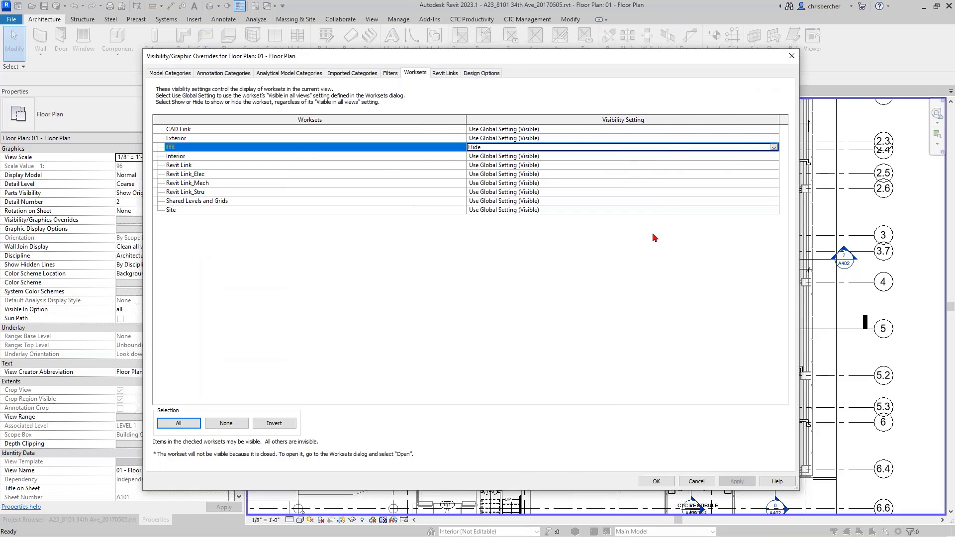
pyautogui.click(655, 481)
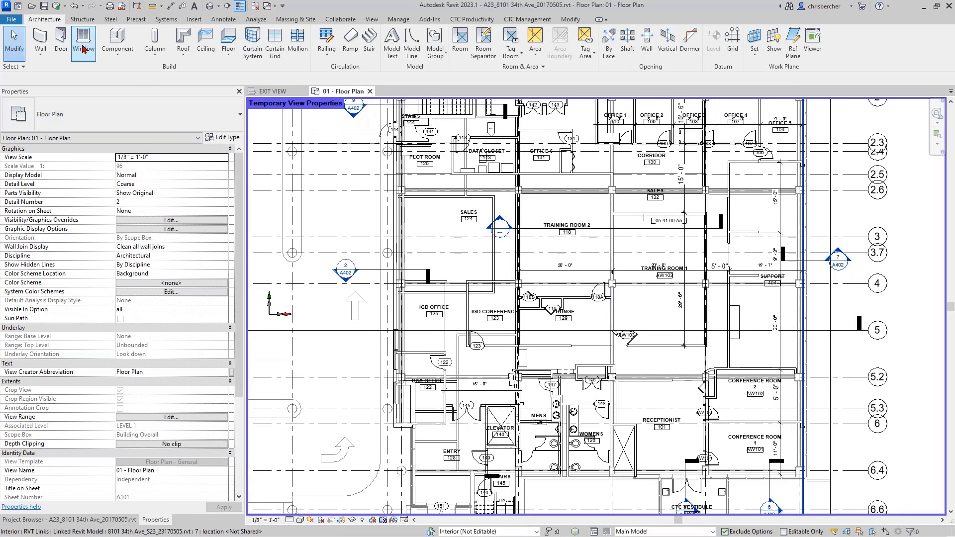
# Sketch a small rectangular floor west of the building and finish it, then deselect it.
pyautogui.click(229, 40)
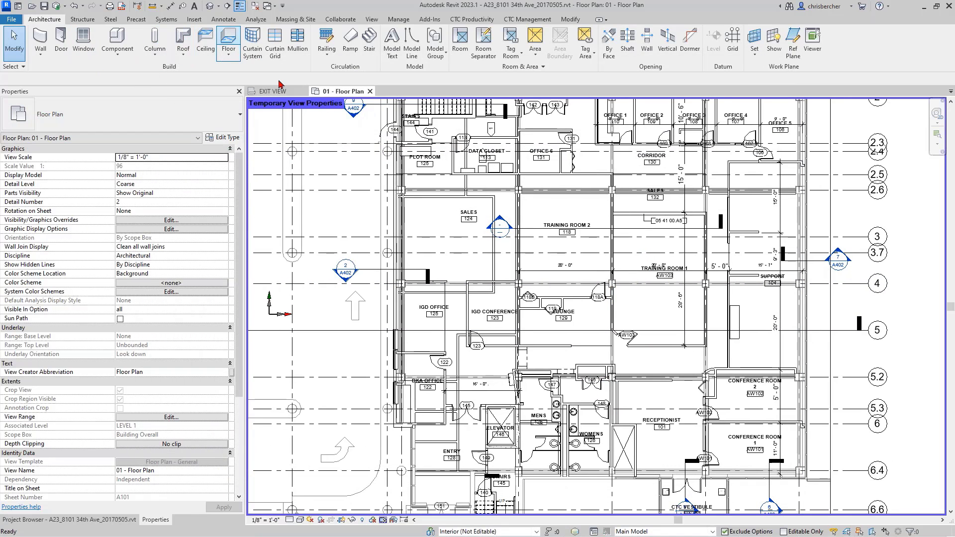
pyautogui.click(511, 33)
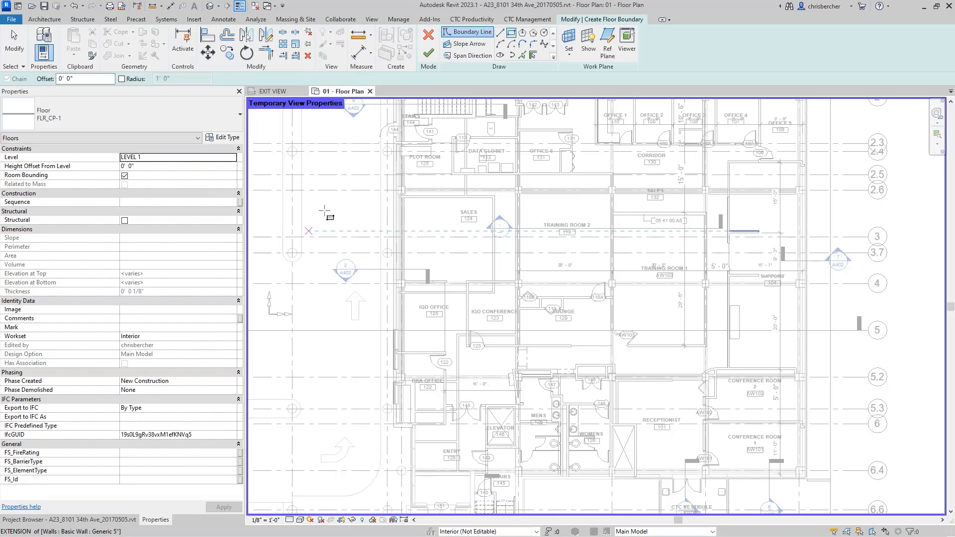
pyautogui.click(322, 206)
pyautogui.click(366, 244)
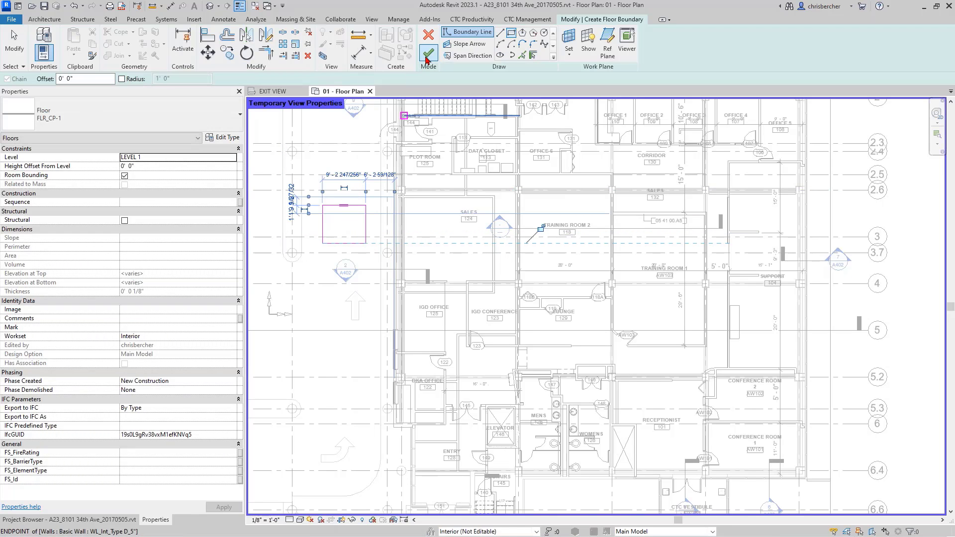
pyautogui.click(428, 52)
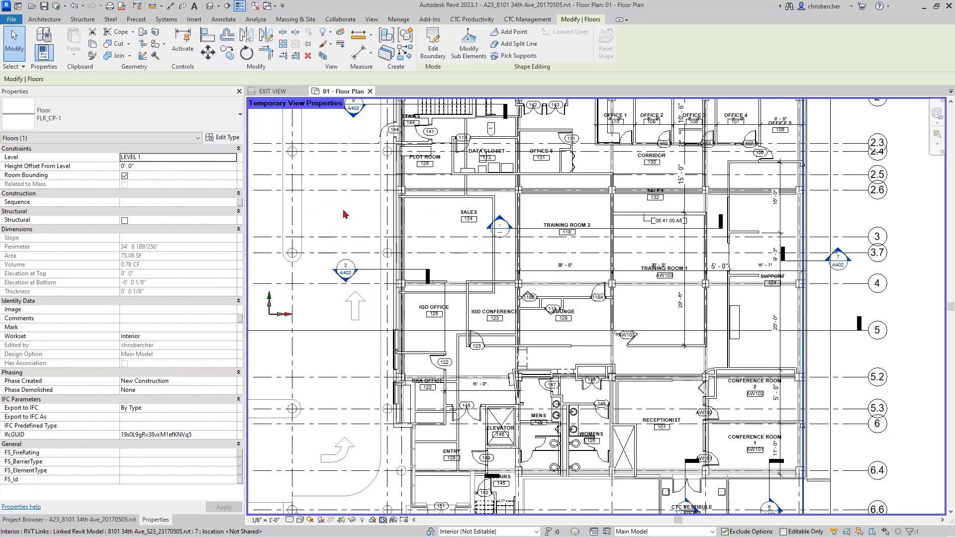
pyautogui.moveTo(344, 214); pyautogui.dragTo(389, 220, button='middle')
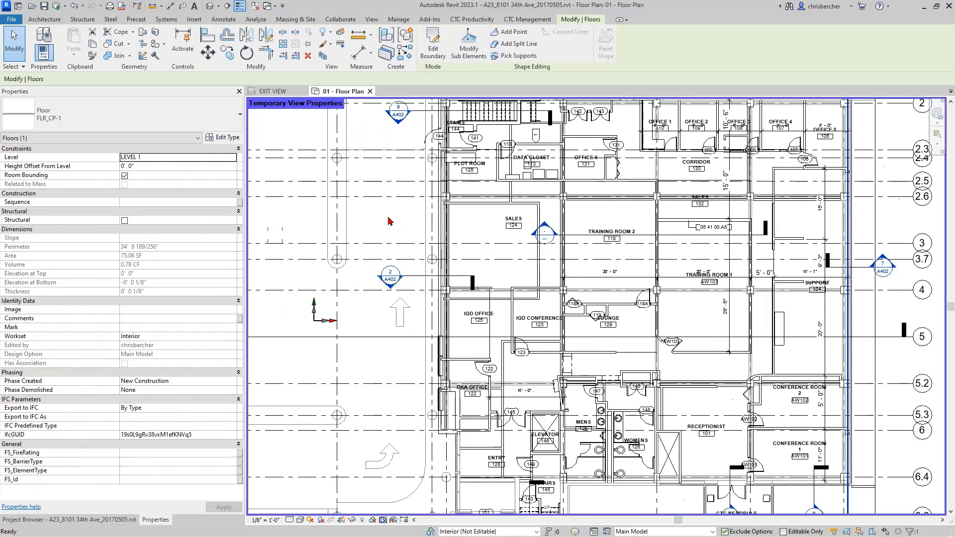
pyautogui.press('Escape')
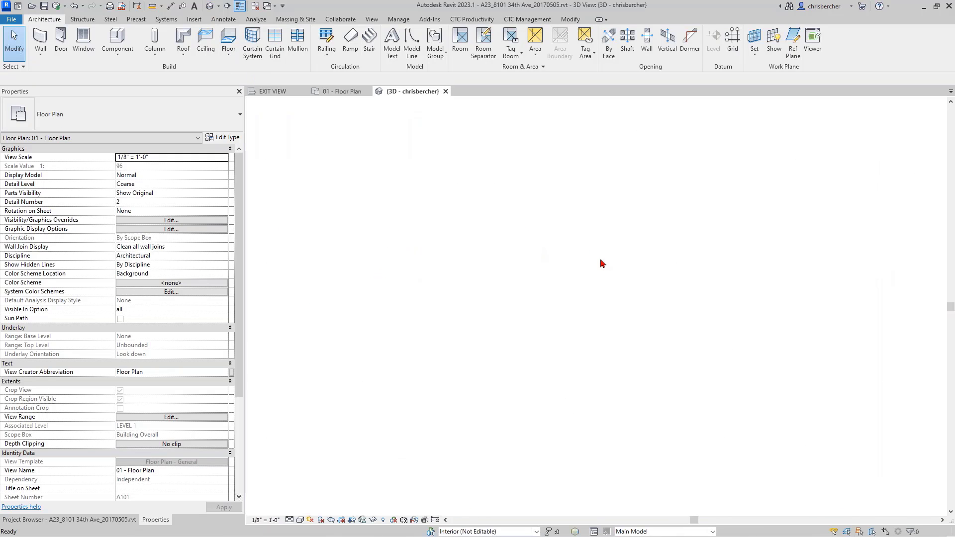
# In the 3D view, select the linked models covering the slab and temporarily hide them.
pyautogui.keyDown('shift'); pyautogui.moveTo(599, 260); pyautogui.dragTo(569, 362, button='middle'); pyautogui.keyUp('shift')
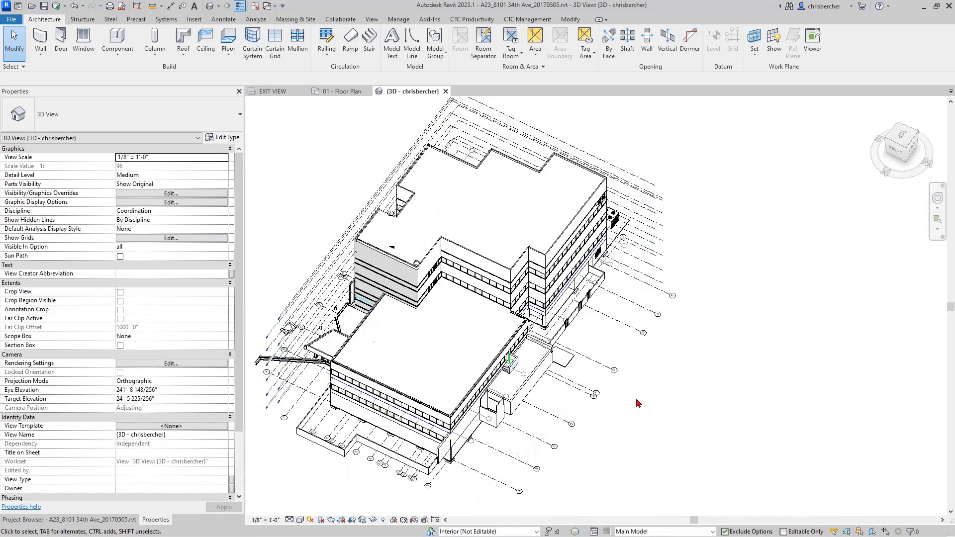
pyautogui.scroll(8, 570, 366)
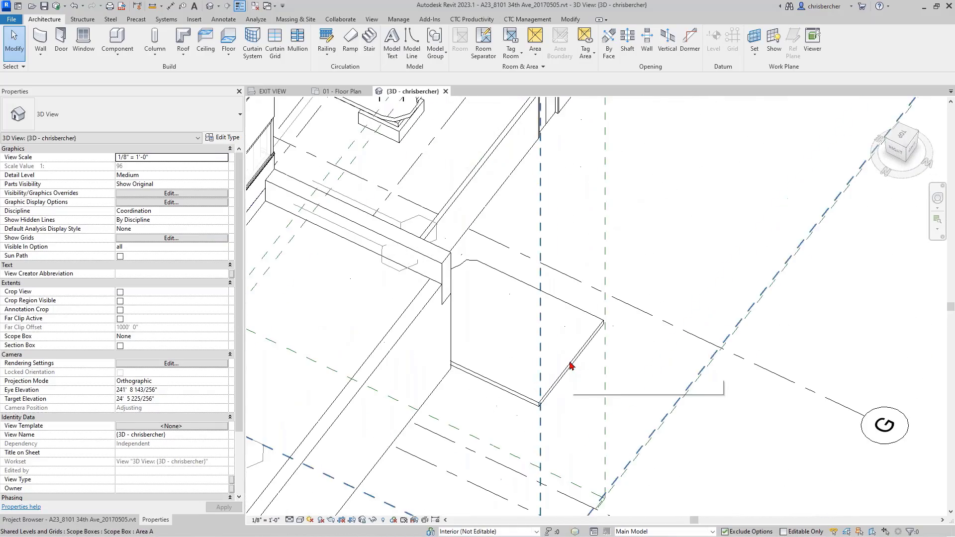
pyautogui.click(570, 372)
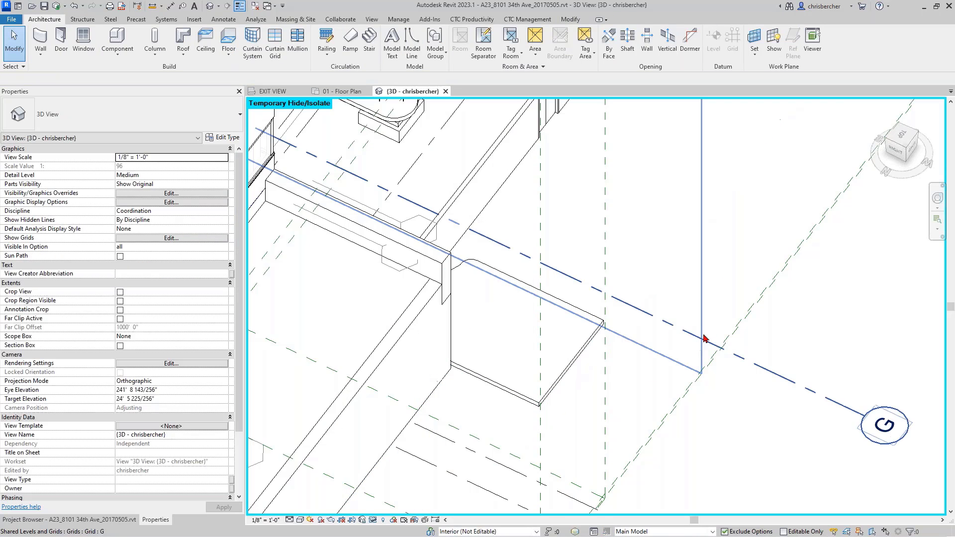
pyautogui.scroll(1, 700, 338)
pyautogui.moveTo(700, 338); pyautogui.dragTo(626, 324, button='middle')
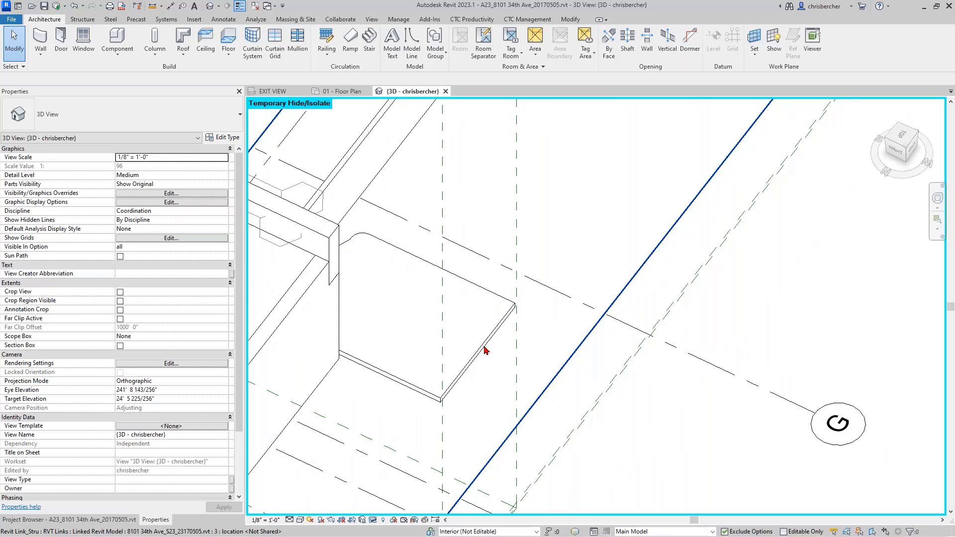
pyautogui.click(486, 346)
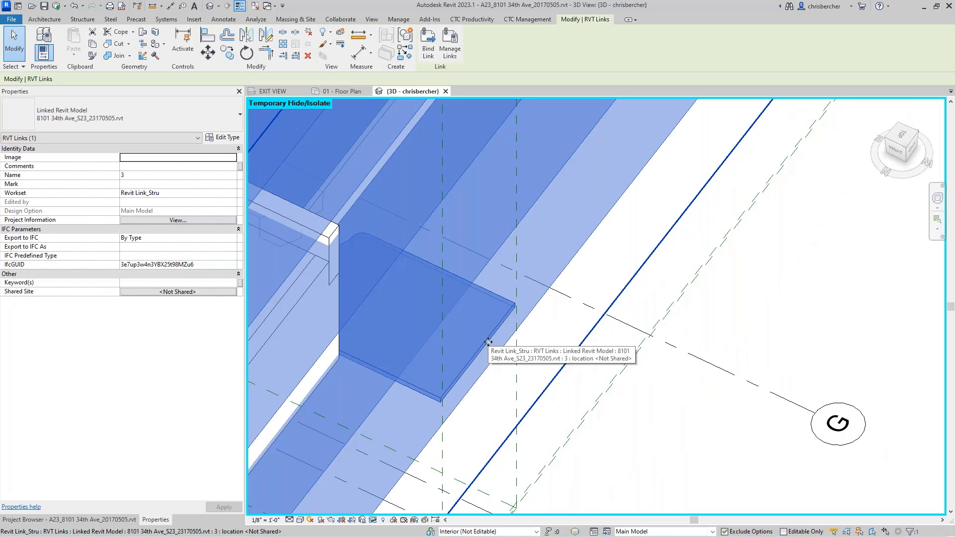
pyautogui.press('Escape')
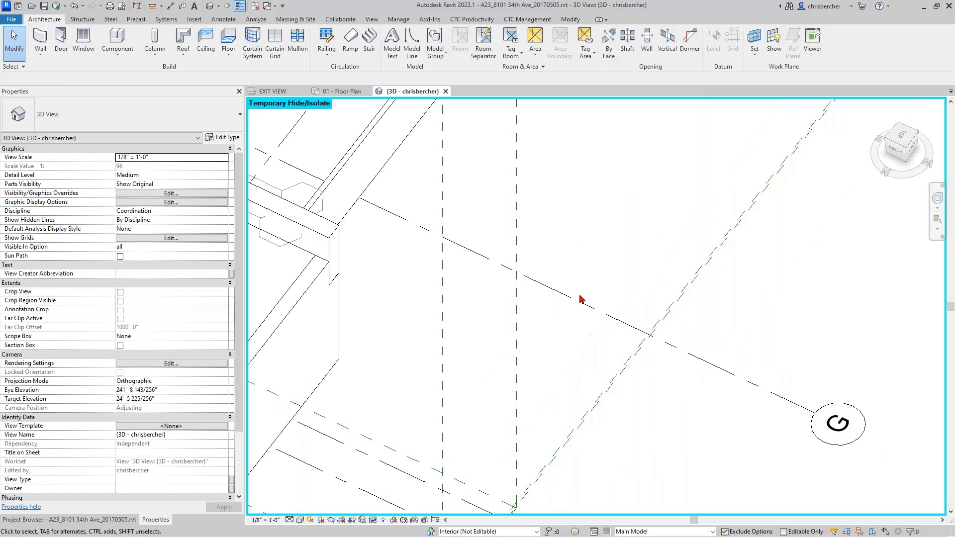
pyautogui.scroll(-4, 565, 278)
# Bring the small 75.06 SF FLR_CP-1 floor into sight and select it.
pyautogui.click(477, 278)
pyautogui.keyDown('shift'); pyautogui.moveTo(479, 326); pyautogui.dragTo(432, 269, button='middle'); pyautogui.keyUp('shift')
pyautogui.moveTo(432, 270); pyautogui.dragTo(612, 277, button='middle')
pyautogui.moveTo(384, 273); pyautogui.dragTo(637, 265, button='middle')
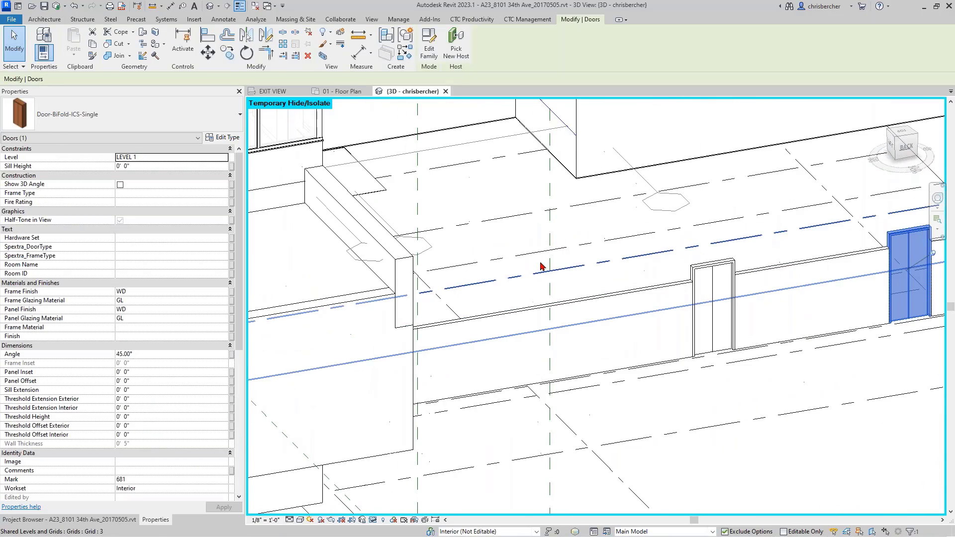
pyautogui.scroll(-1, 462, 244)
pyautogui.click(387, 198)
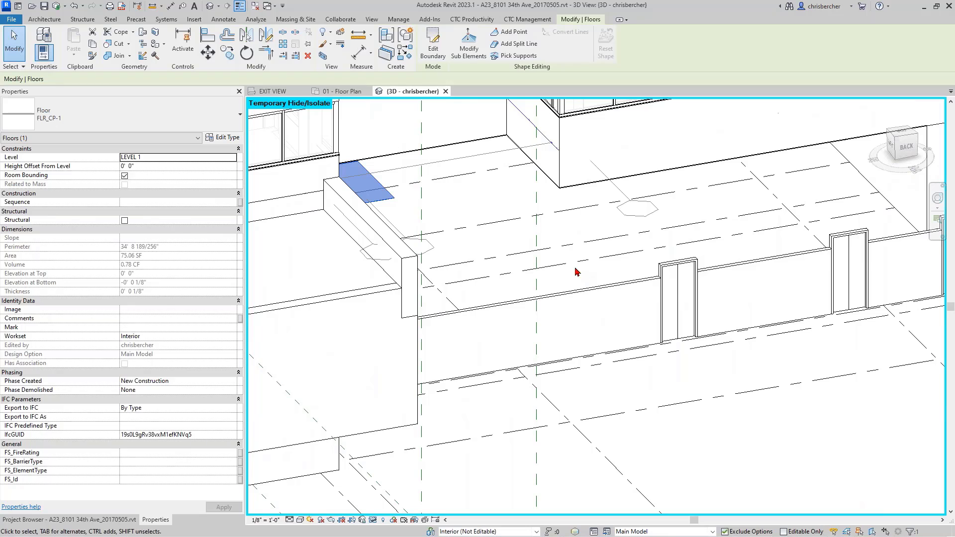
# Delete the FLR_CP-1 floor past the admin warning, retry and cancel, then window-select the view.
pyautogui.press('Delete')
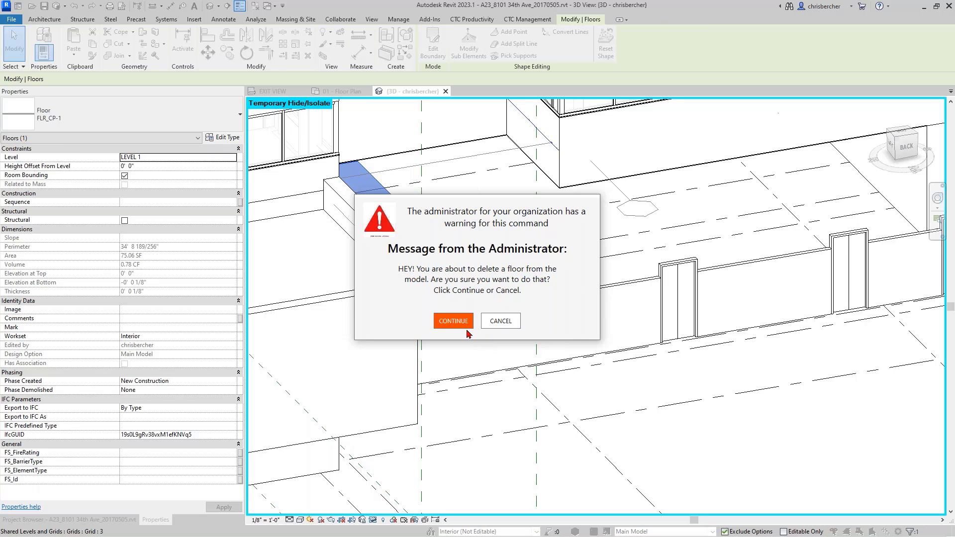
pyautogui.click(453, 321)
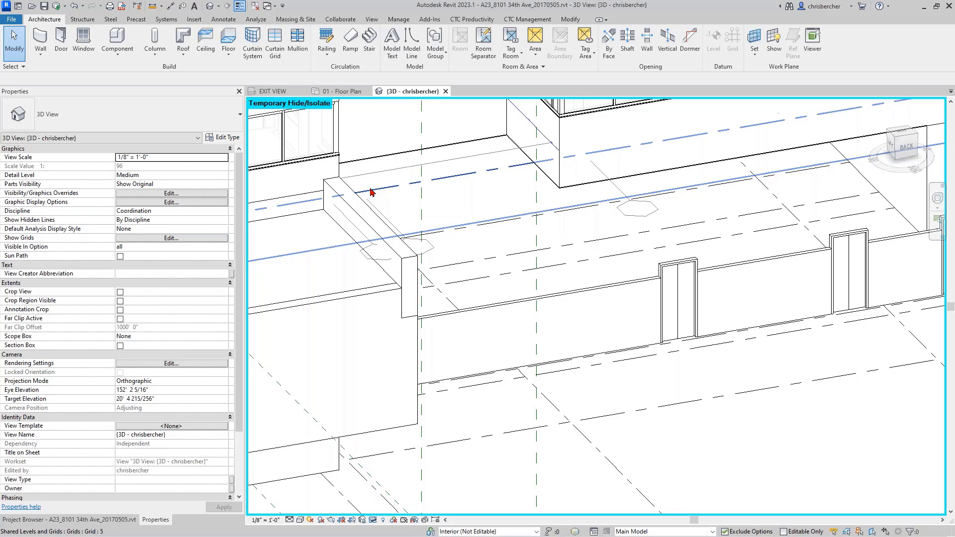
pyautogui.click(366, 191)
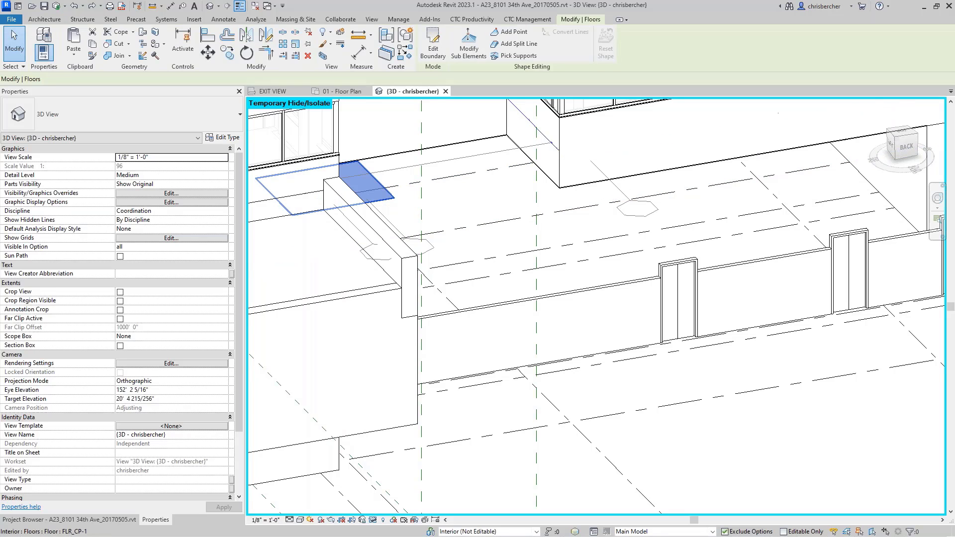
pyautogui.press('Delete')
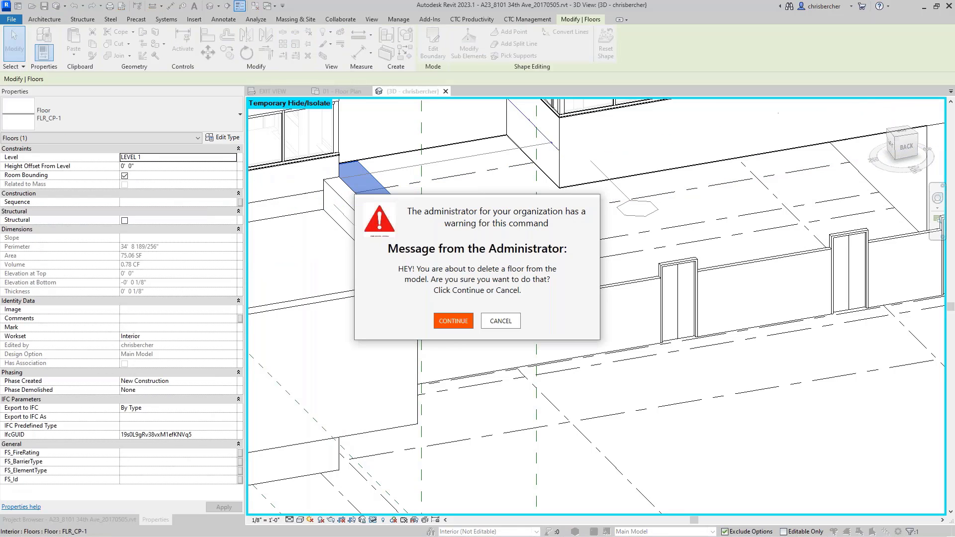
pyautogui.click(500, 321)
pyautogui.moveTo(480, 351); pyautogui.dragTo(638, 380, button='middle')
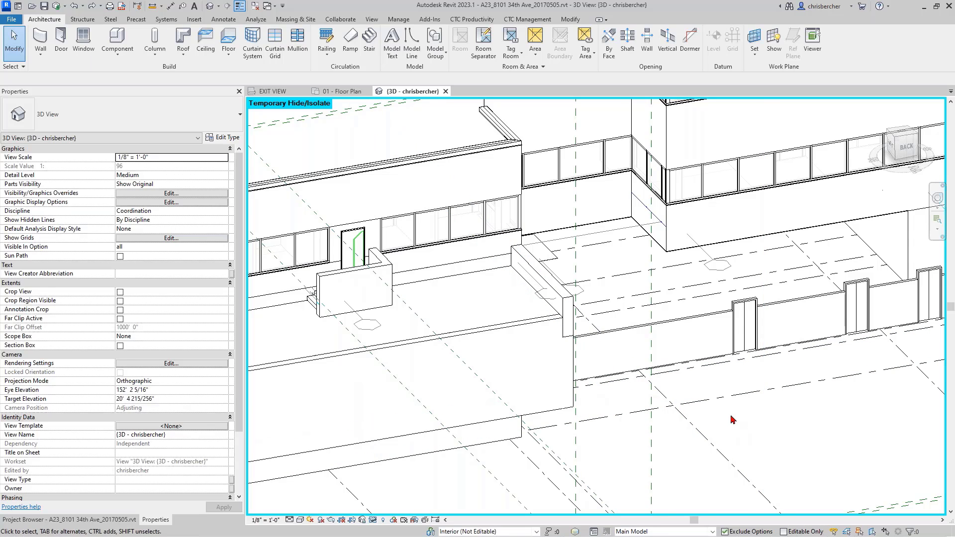
pyautogui.moveTo(733, 420); pyautogui.dragTo(281, 226)
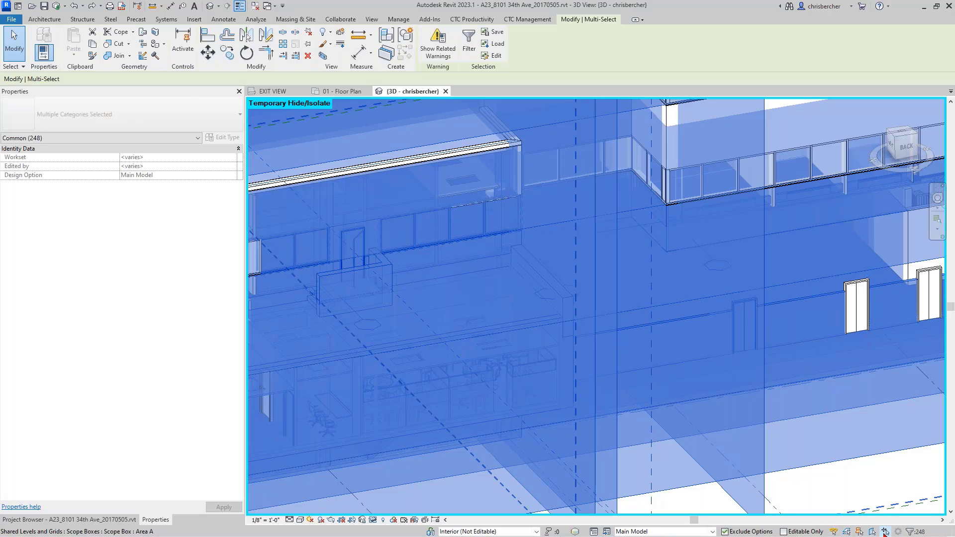
# Select the walls, floors and windows, attempt deletion, and cancel both admin warnings.
pyautogui.click(871, 475)
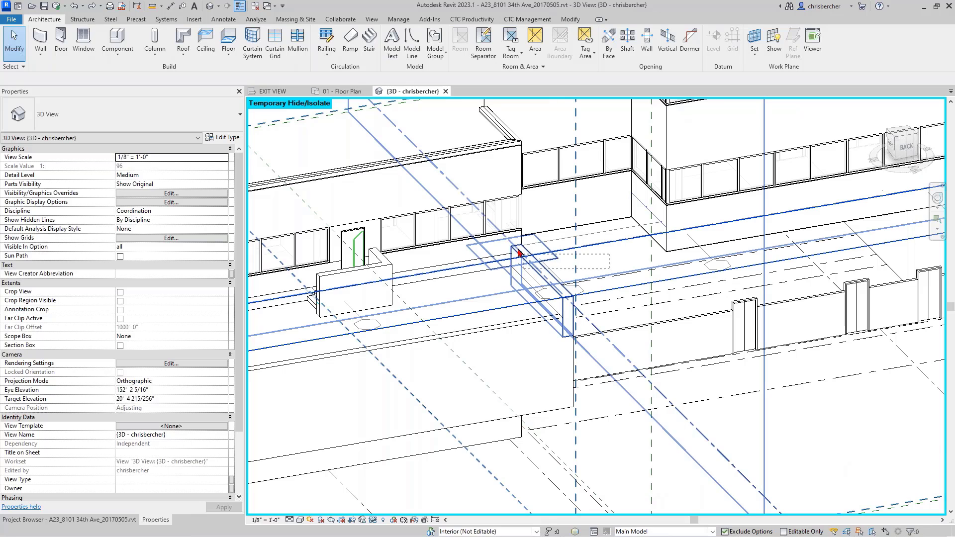
pyautogui.click(510, 237)
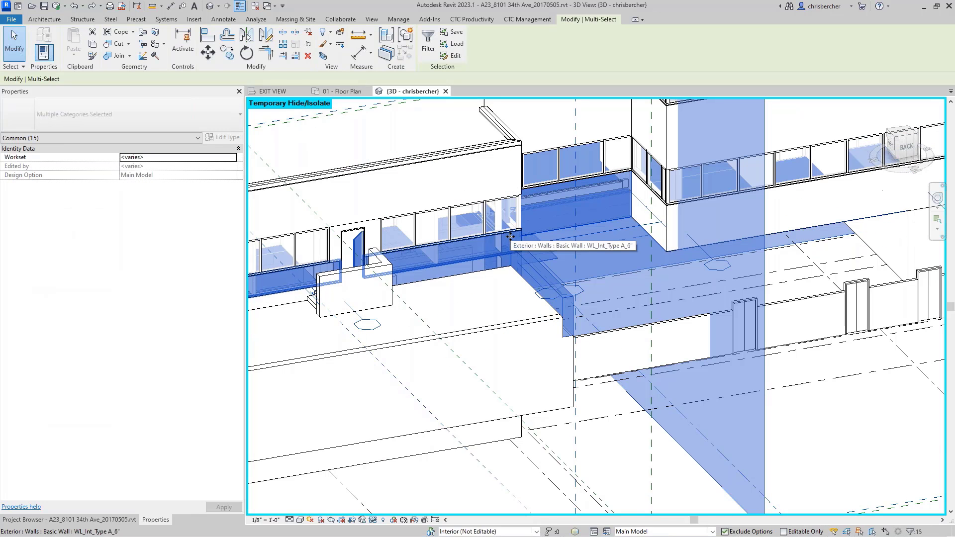
pyautogui.press('Delete')
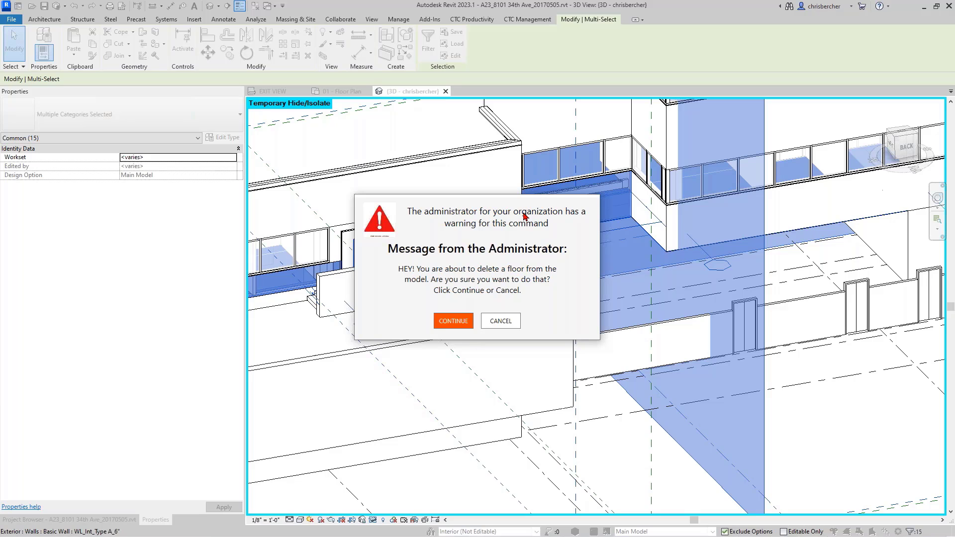
pyautogui.click(502, 321)
pyautogui.click(512, 326)
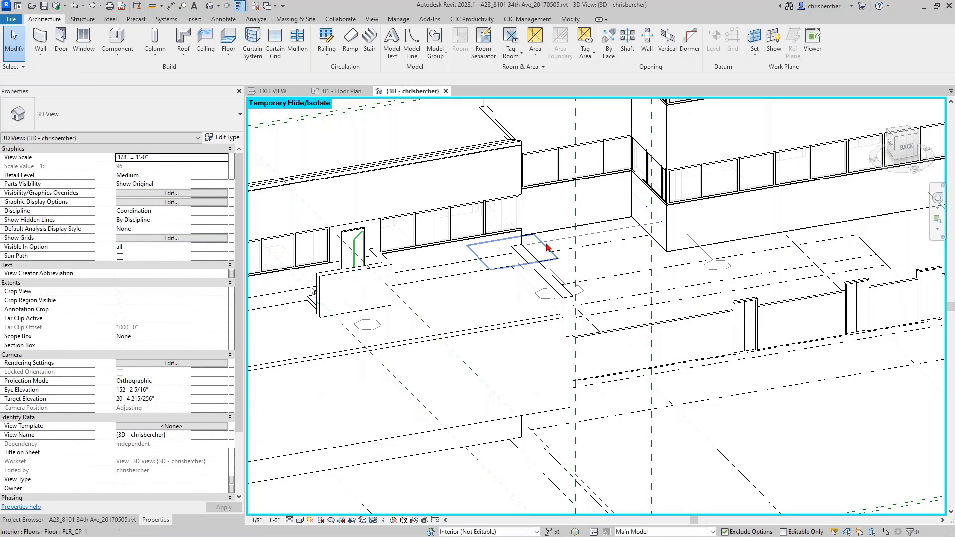
# Reselect the previous 248 elements and review them by category in Filter, then clear the selection.
pyautogui.rightClick(617, 259)
pyautogui.click(651, 304)
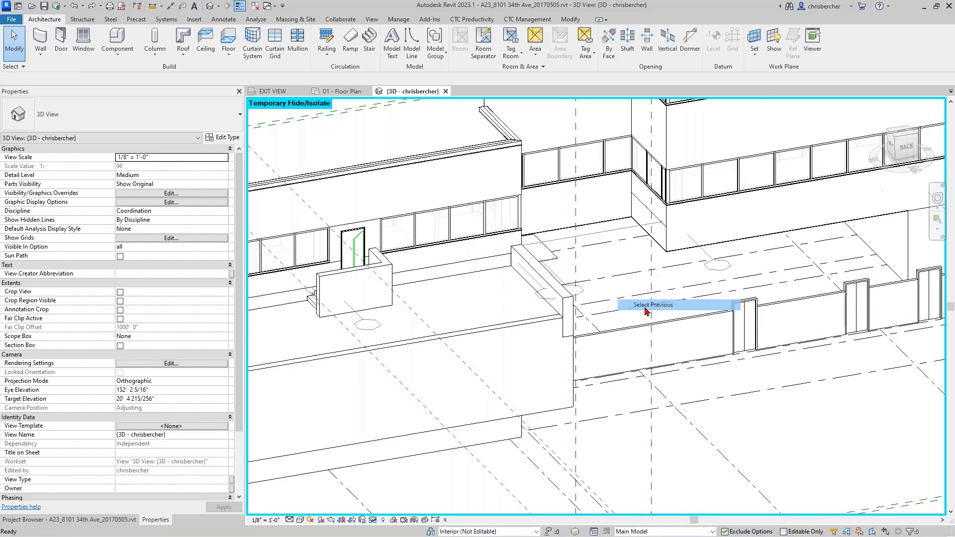
pyautogui.click(472, 53)
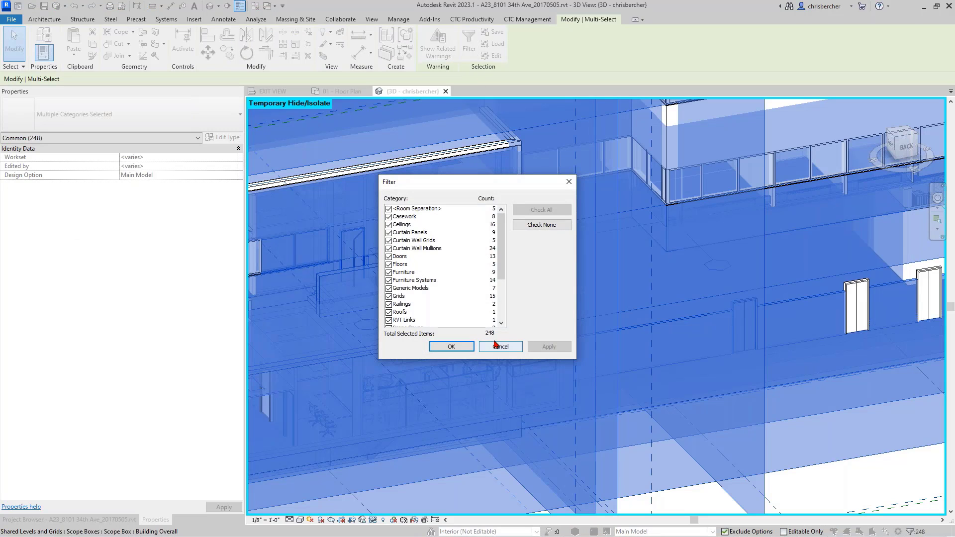
pyautogui.click(451, 346)
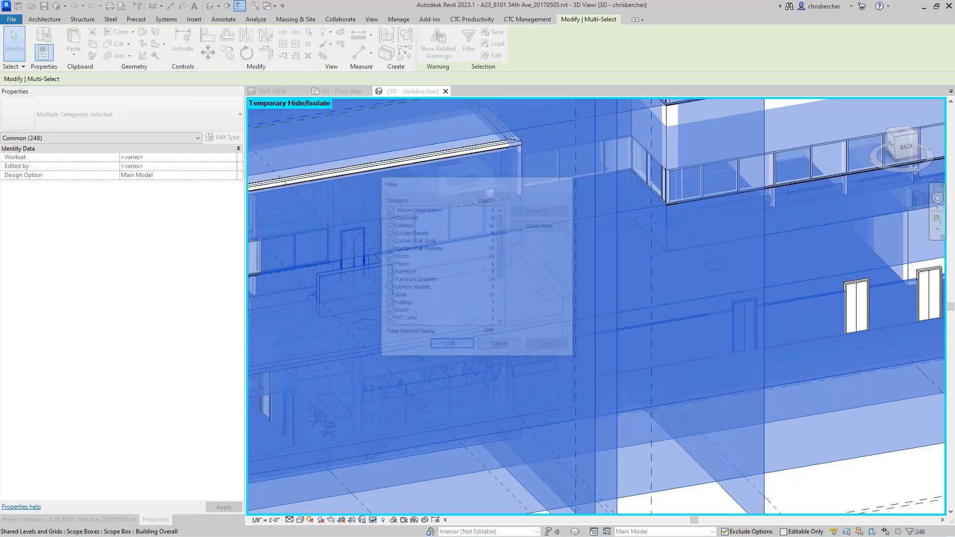
pyautogui.press('Escape')
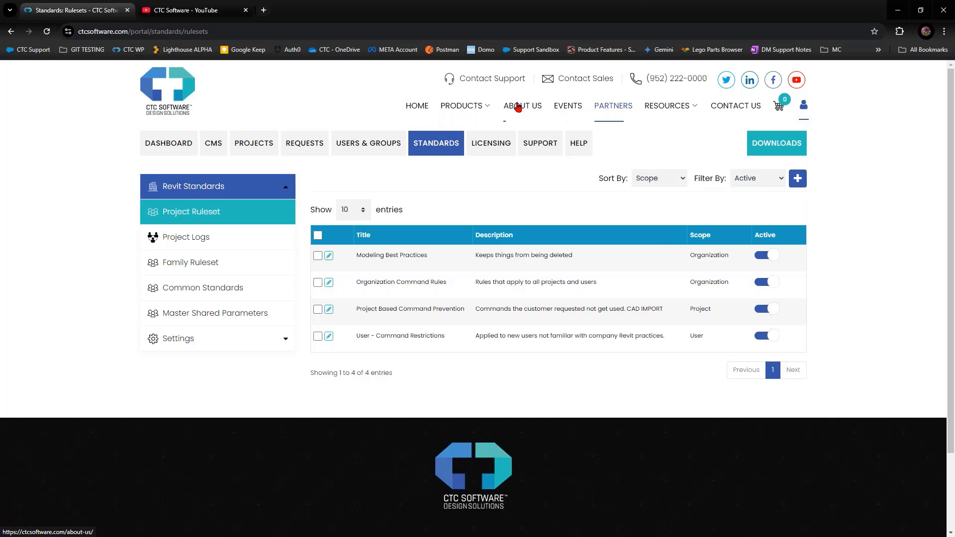
# Switch the browser from the CTC portal's PRODUCTS menu to the CTC Software YouTube channel tab.
pyautogui.moveTo(469, 107)
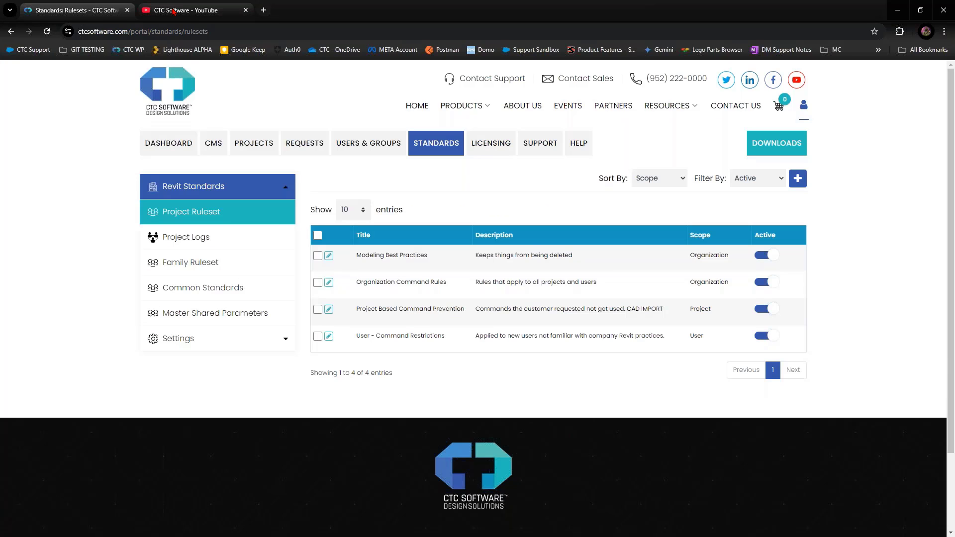
pyautogui.click(175, 10)
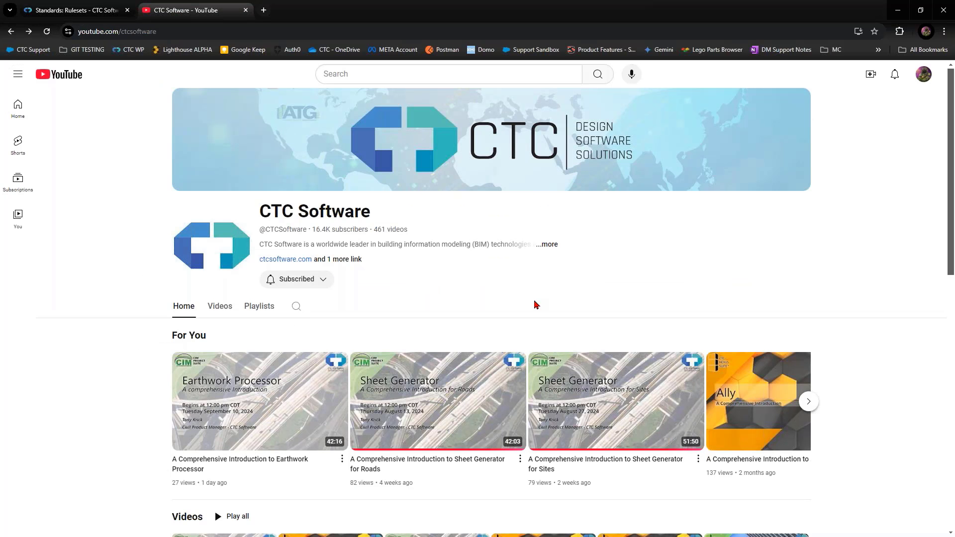